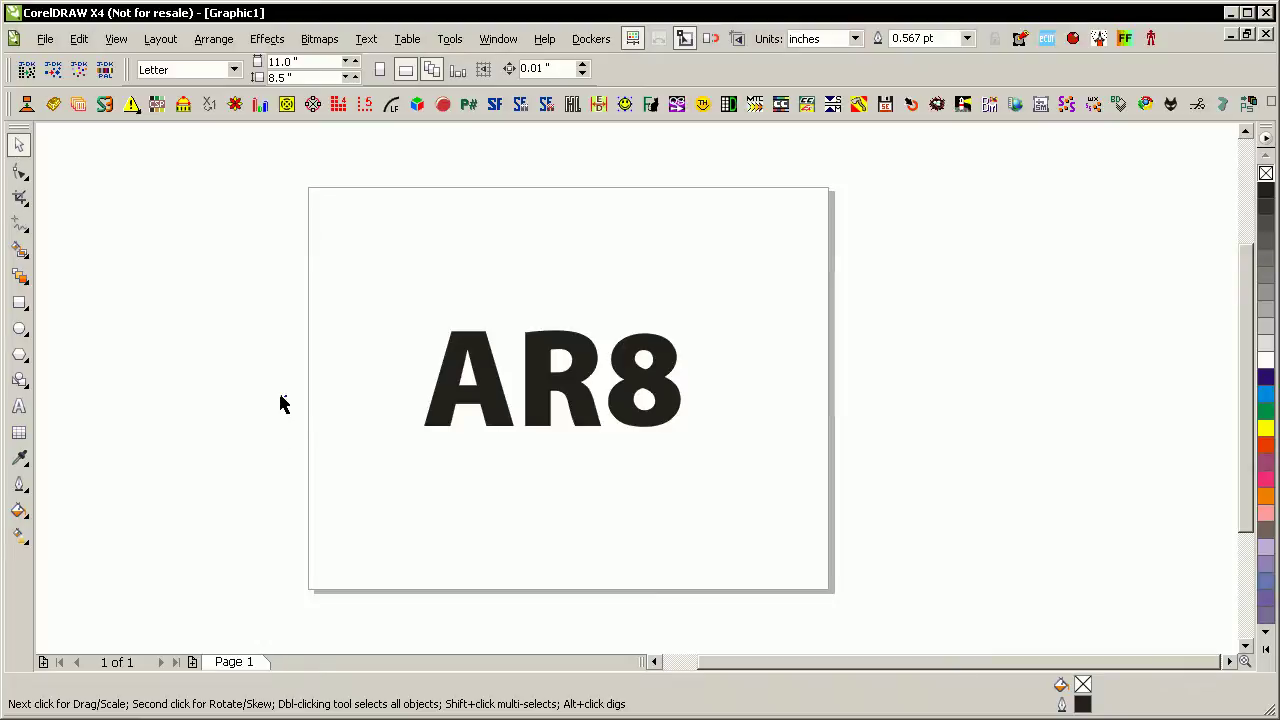
Step: Break the AR8 artistic text apart into separate letters and select the A
key(z)
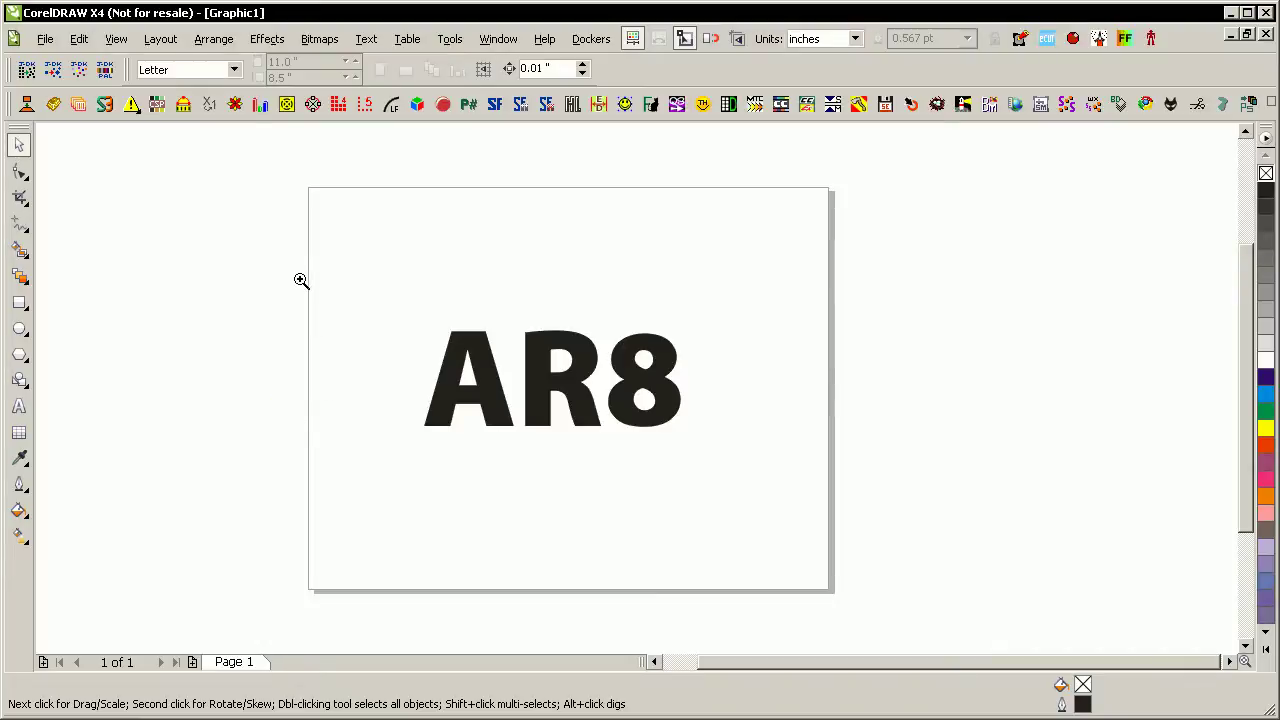
drag(309, 254, 774, 486)
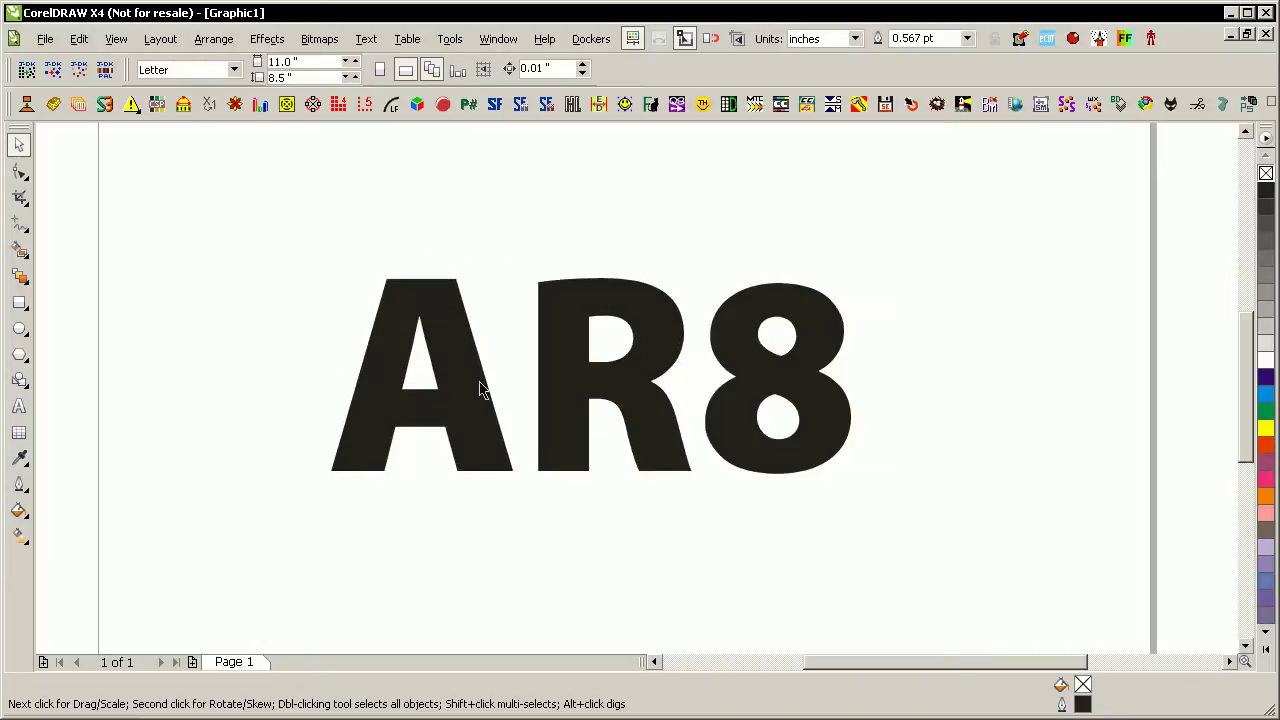
click(473, 392)
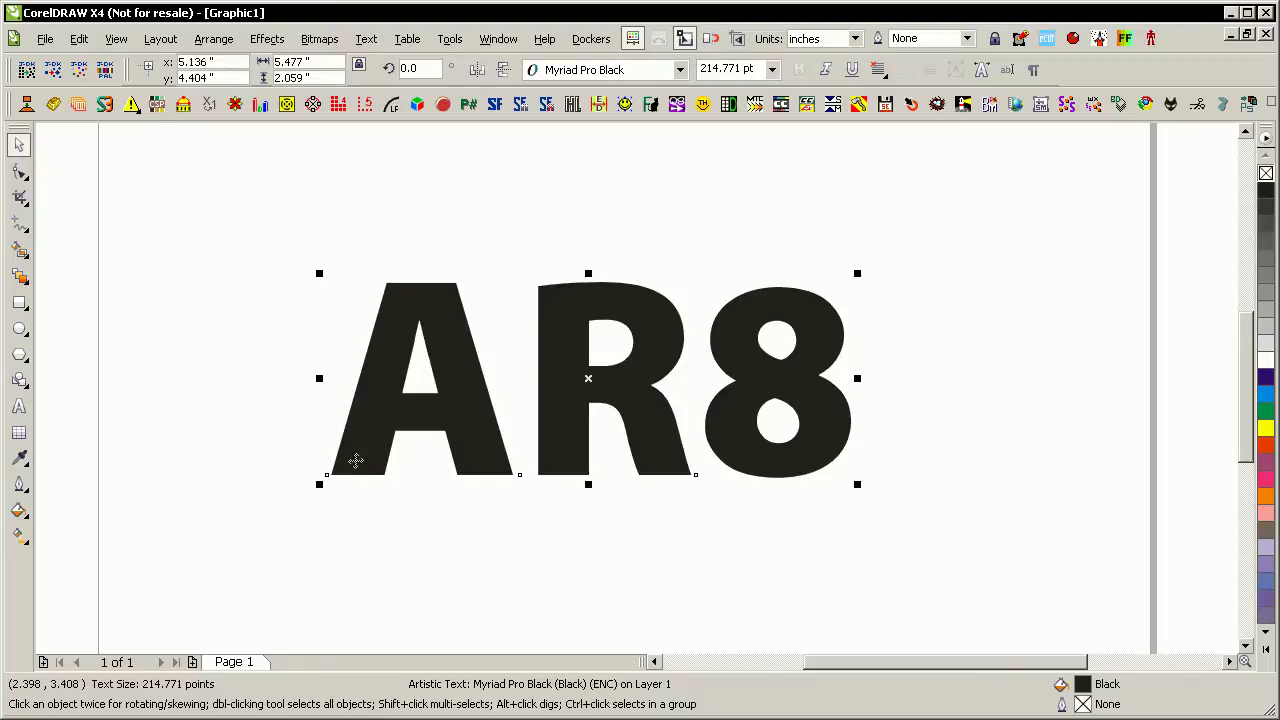
drag(233, 200, 563, 529)
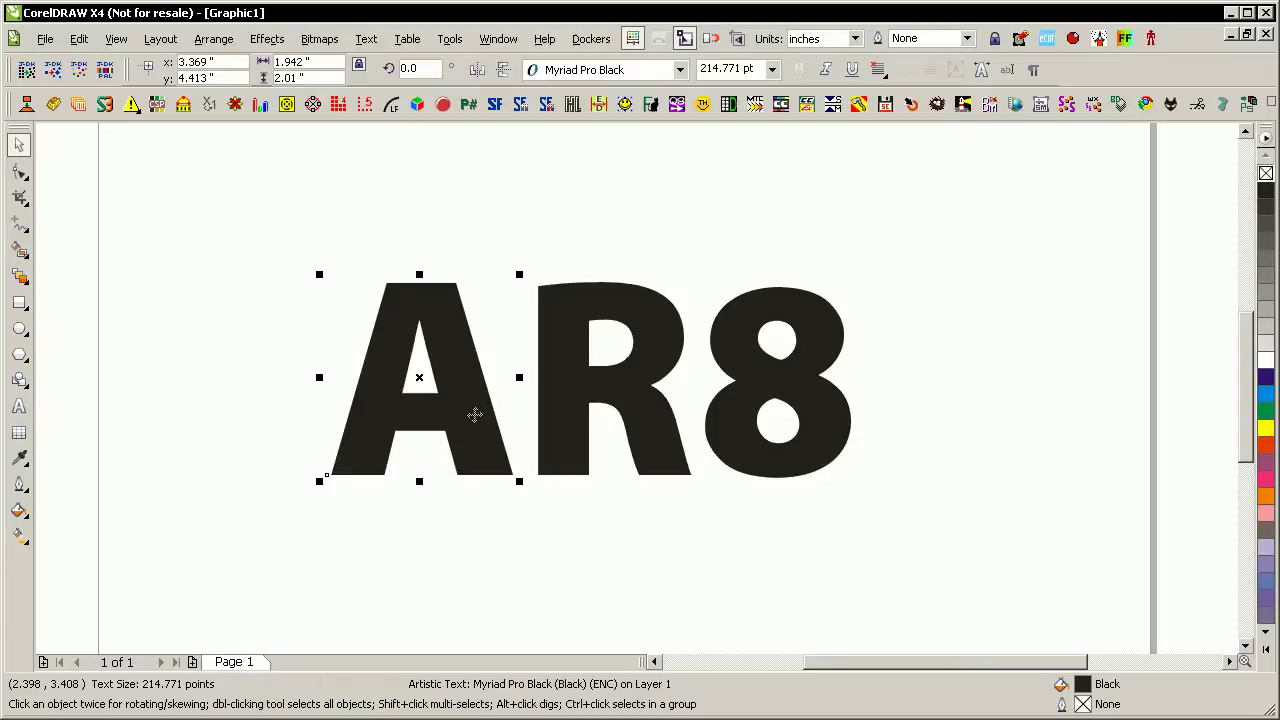
Step: Convert the letters A, R and 8 to curves, and select all three objects
key(ctrl+q)
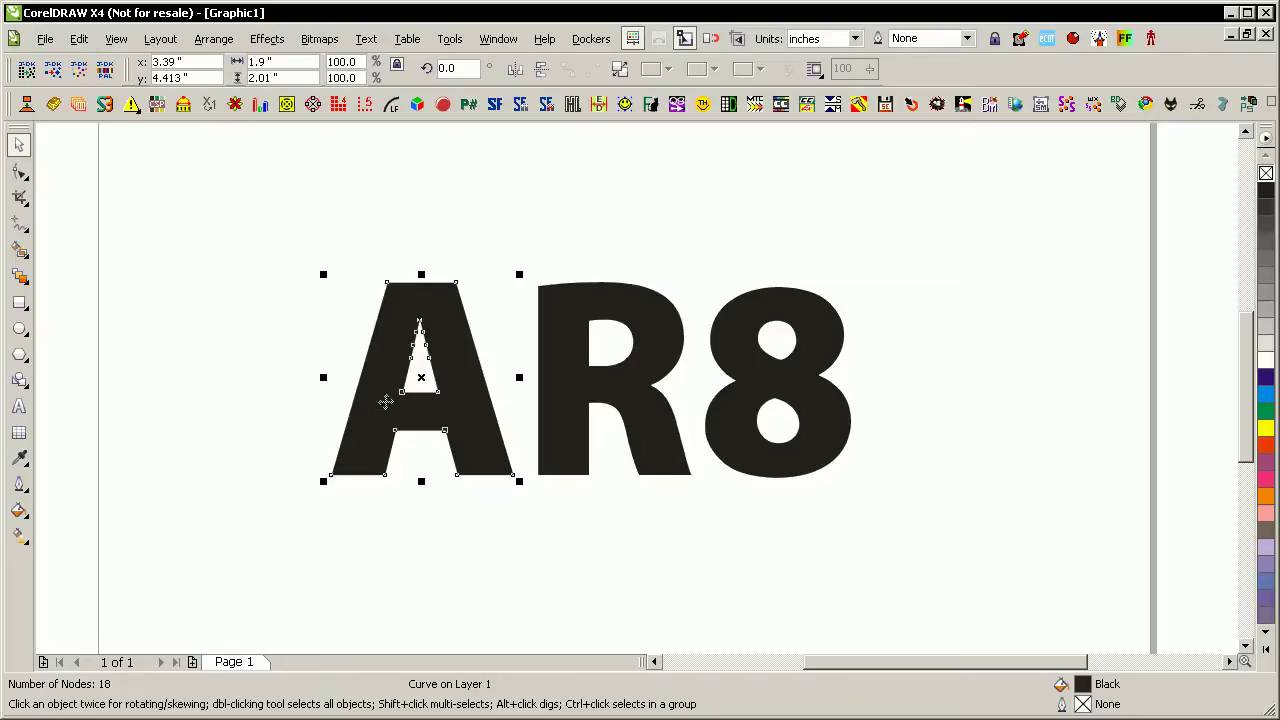
click(556, 394)
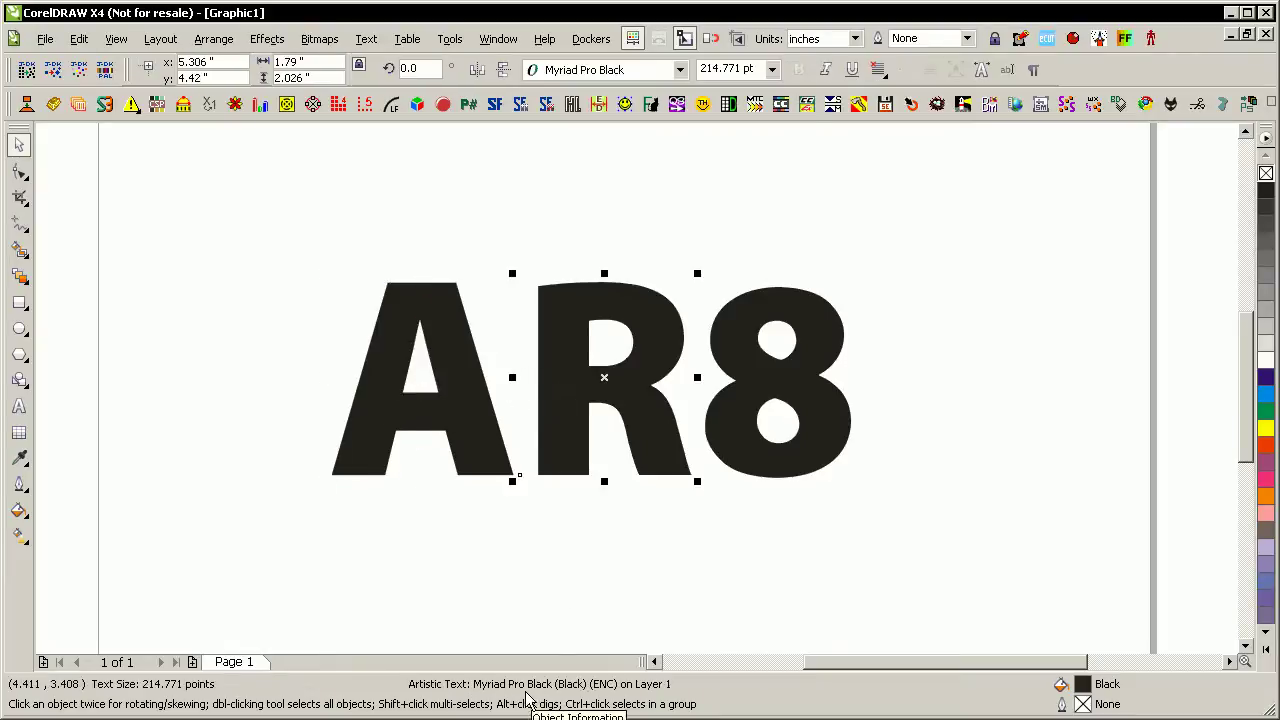
key(ctrl+q)
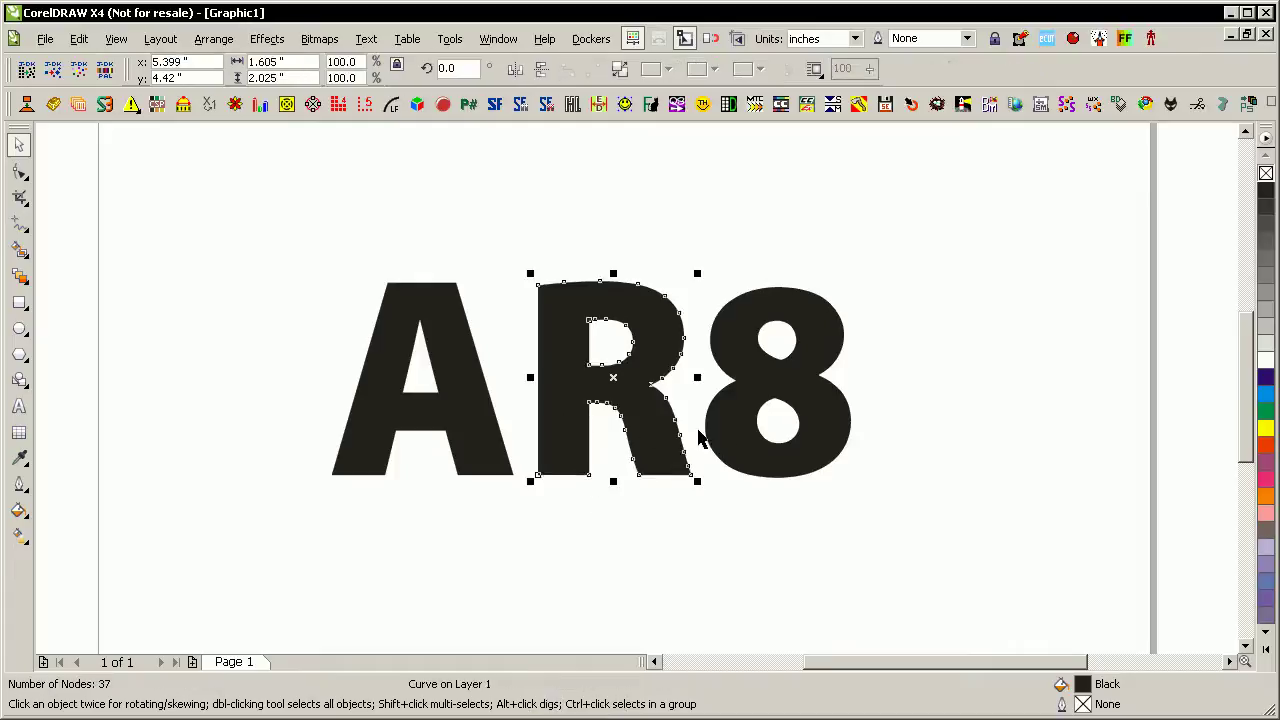
click(714, 466)
click(697, 560)
key(Tab)
key(Tab)
mouse_move(980, 226)
mouse_down()
mouse_move(1060, 211)
mouse_move(287, 530)
mouse_up()
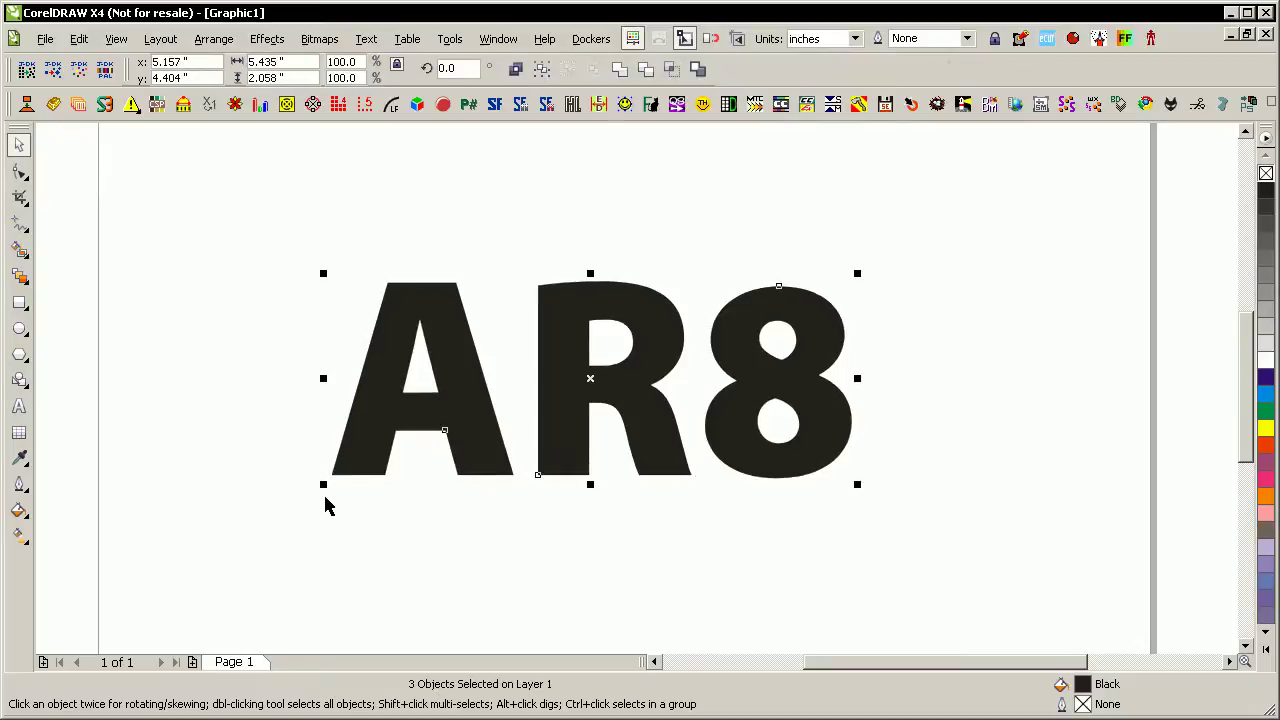
Step: Examine the outline nodes of the 8, the R and the A
click(693, 230)
click(645, 372)
click(723, 366)
key(F10)
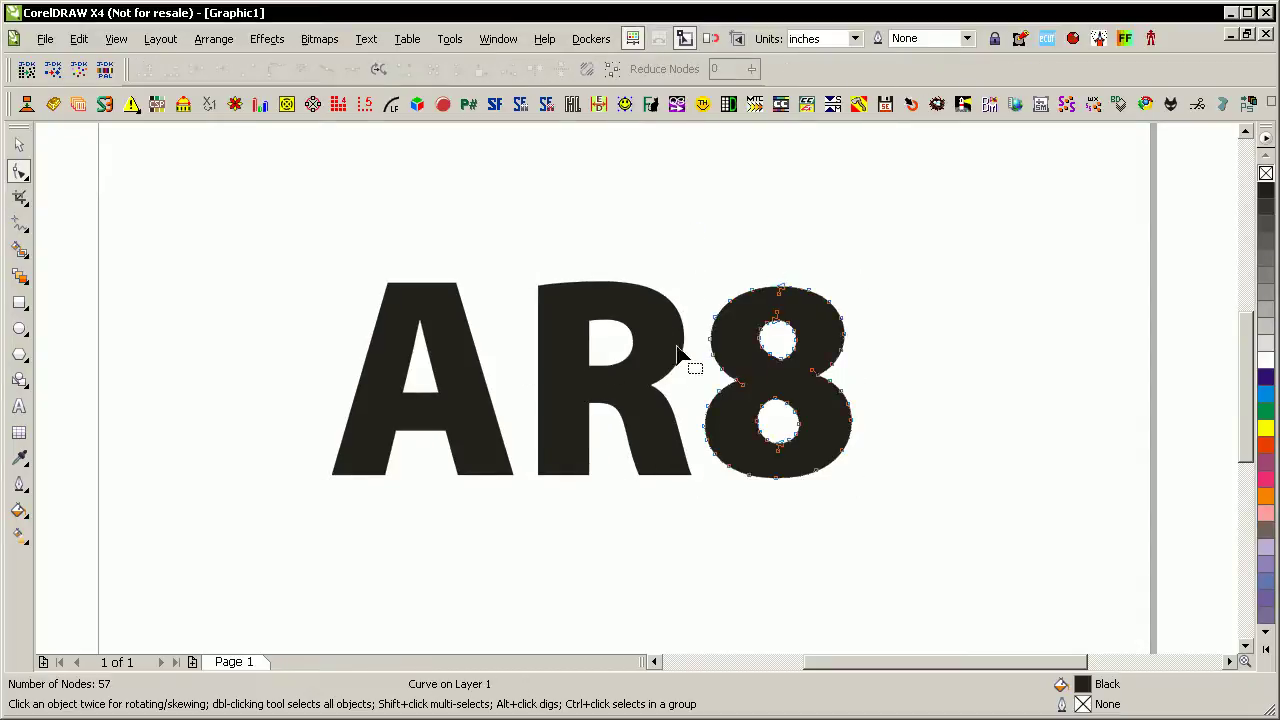
click(640, 395)
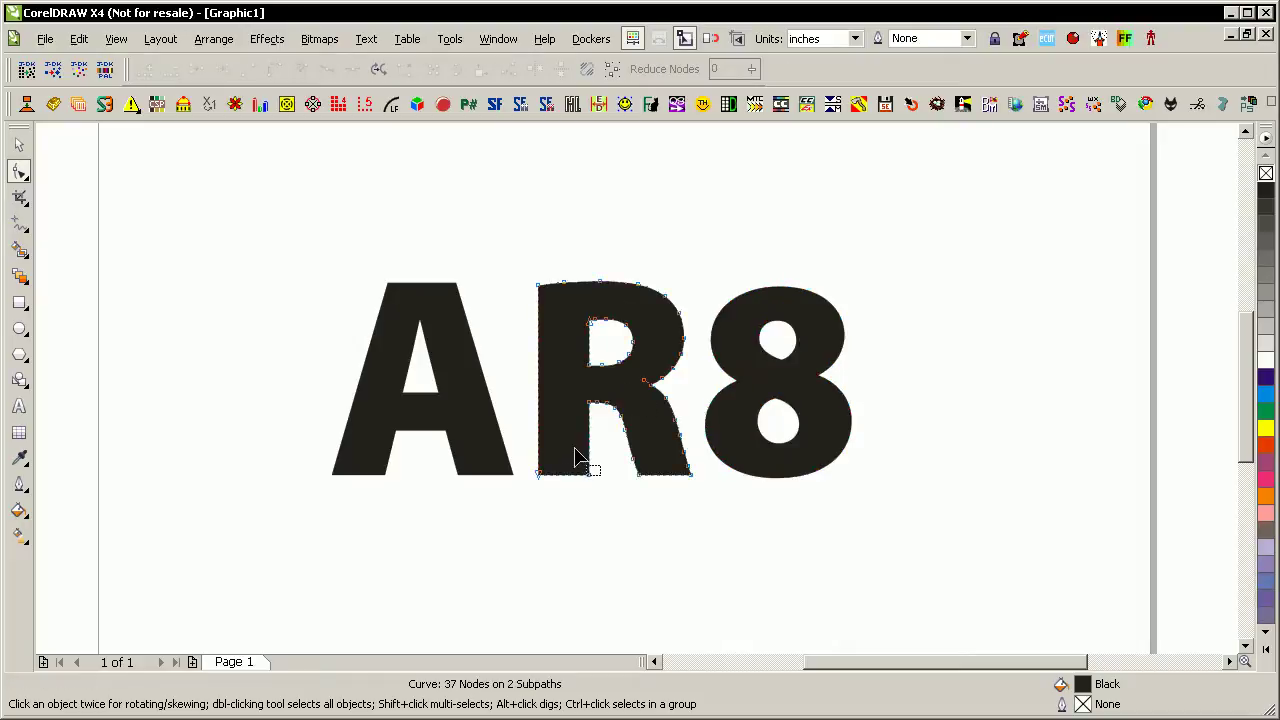
key(space)
click(423, 337)
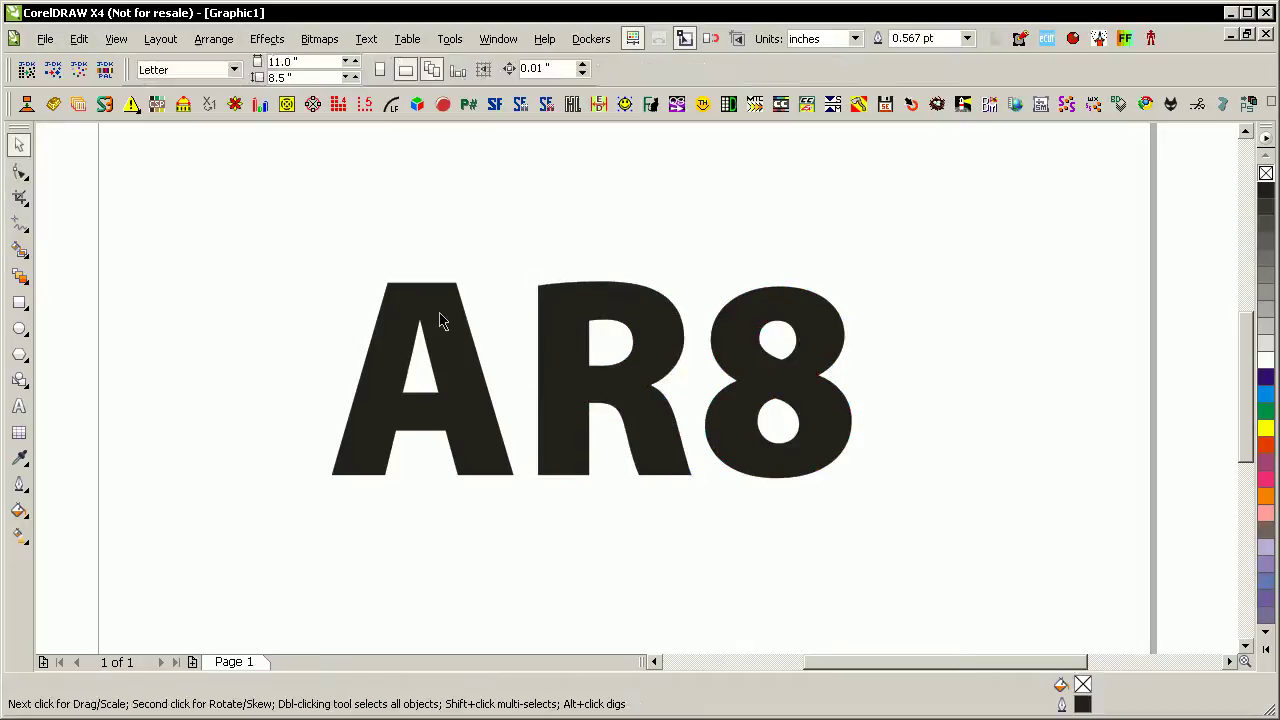
click(398, 410)
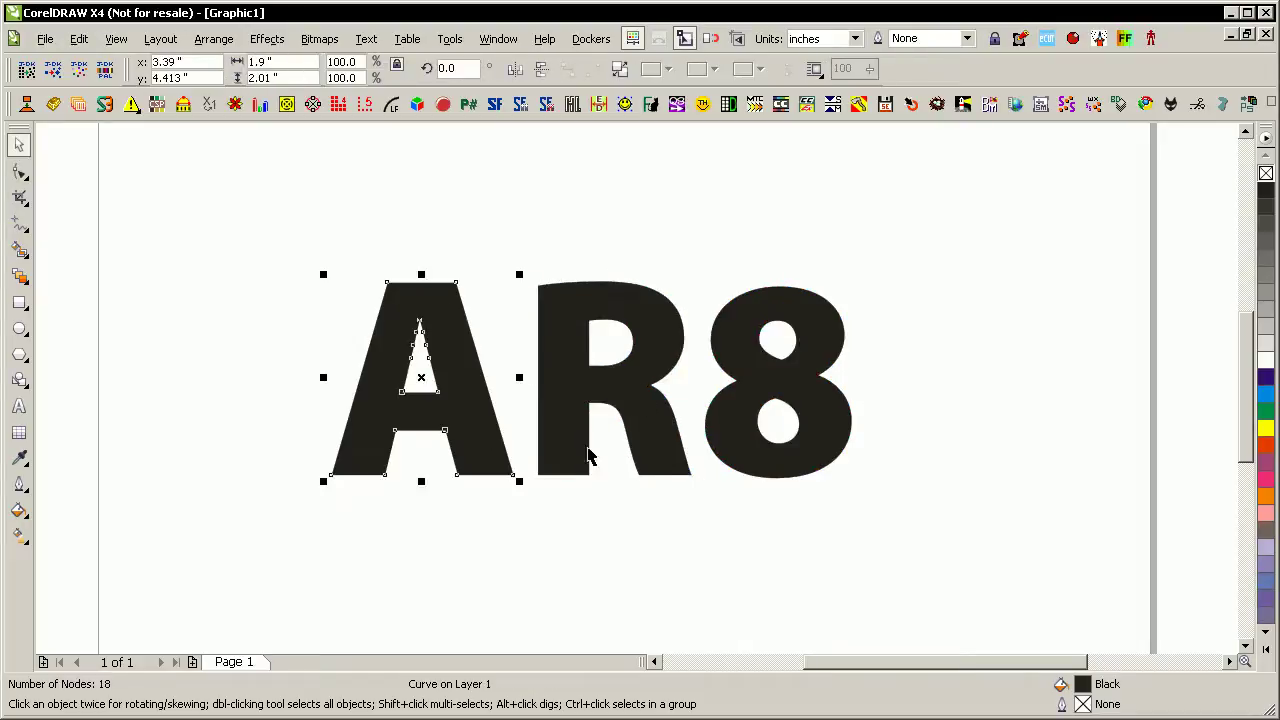
Step: Draw a narrow vertical rectangle about 0.084 by 2.55 inches through the middle of the A
click(19, 302)
mouse_move(415, 231)
mouse_down()
mouse_move(414, 461)
mouse_move(440, 477)
mouse_move(424, 478)
mouse_up()
key(space)
scroll(436, 392, up, 1)
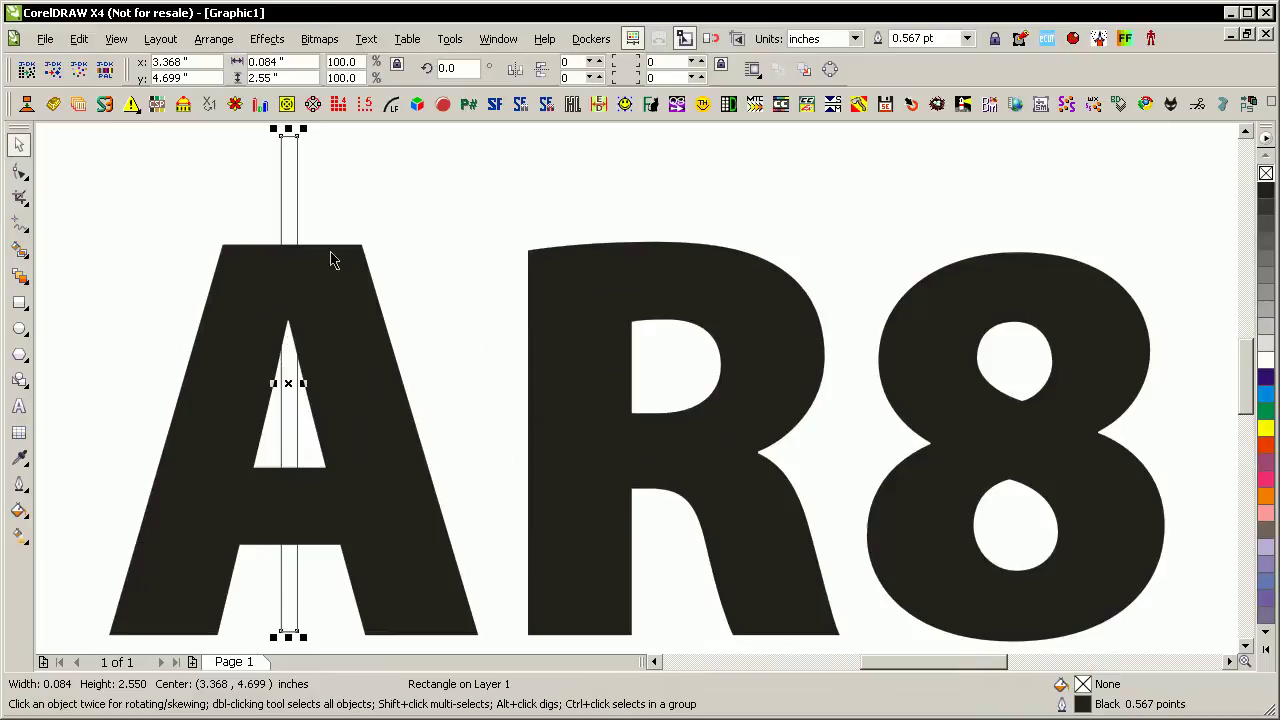
Step: Align the rectangle to the horizontal centre of the A
shift+click(374, 341)
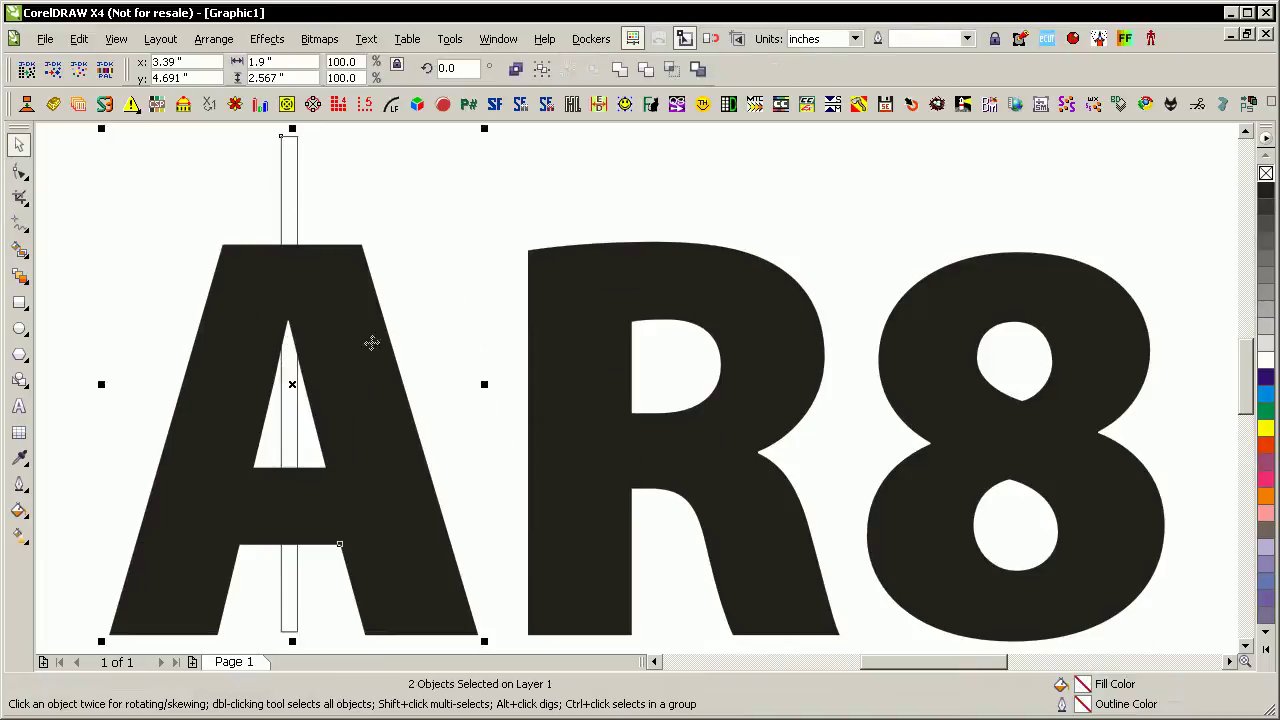
key(c)
key(Escape)
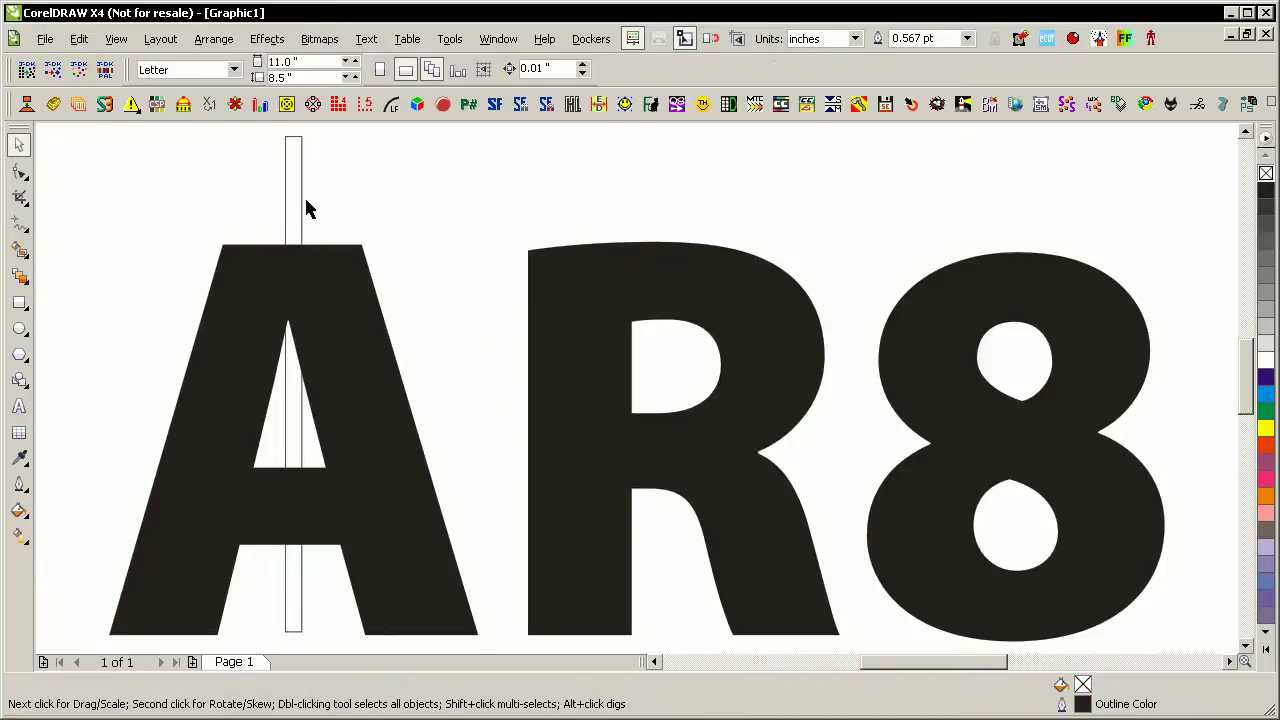
Step: Move the rectangle onto the peak of the A's counter and trim the A with it
drag(295, 197, 285, 194)
shift+click(342, 283)
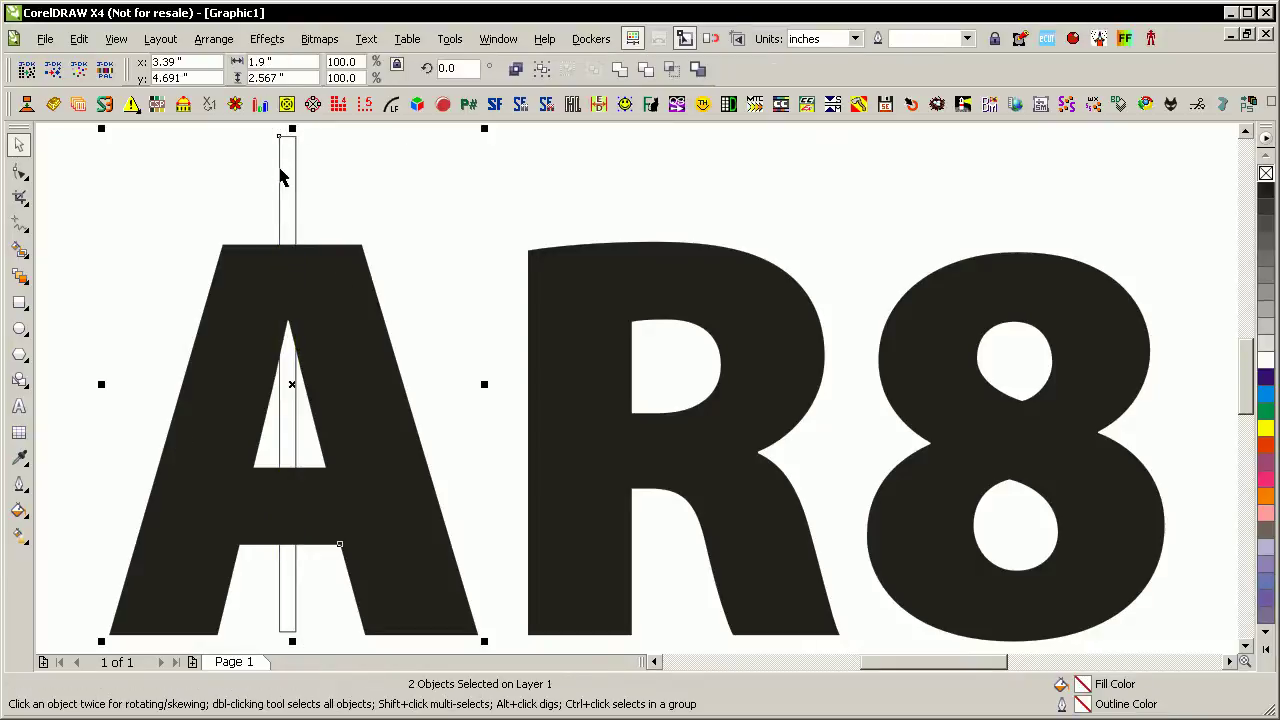
click(645, 70)
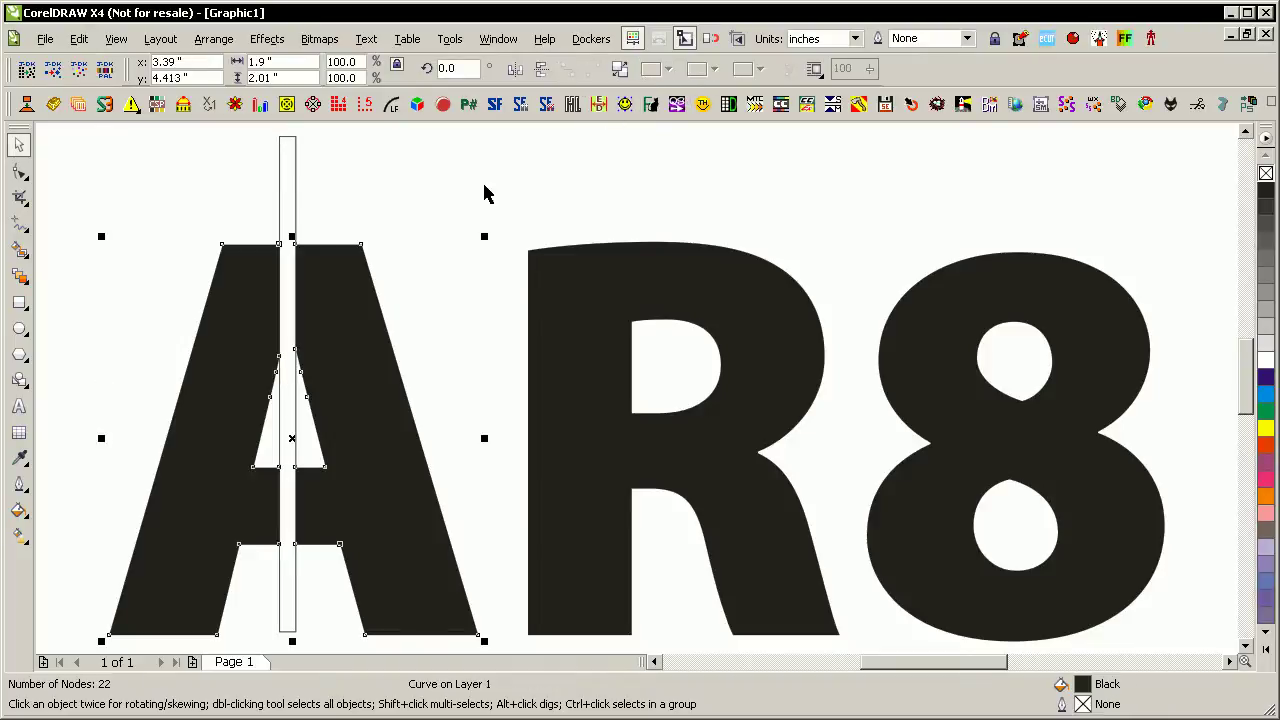
click(436, 196)
Step: Move the rectangle over the R, and undo both this move and the trim of the A
drag(288, 204, 661, 206)
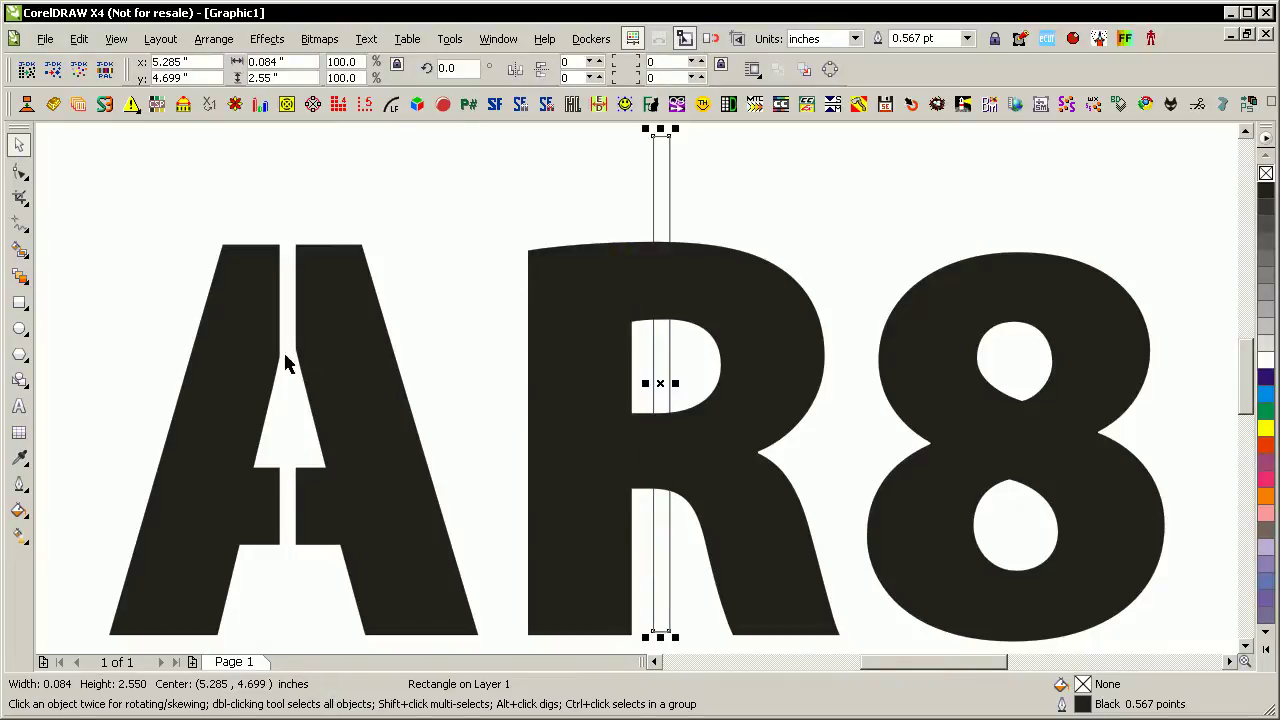
key(ctrl+z)
key(ctrl+z)
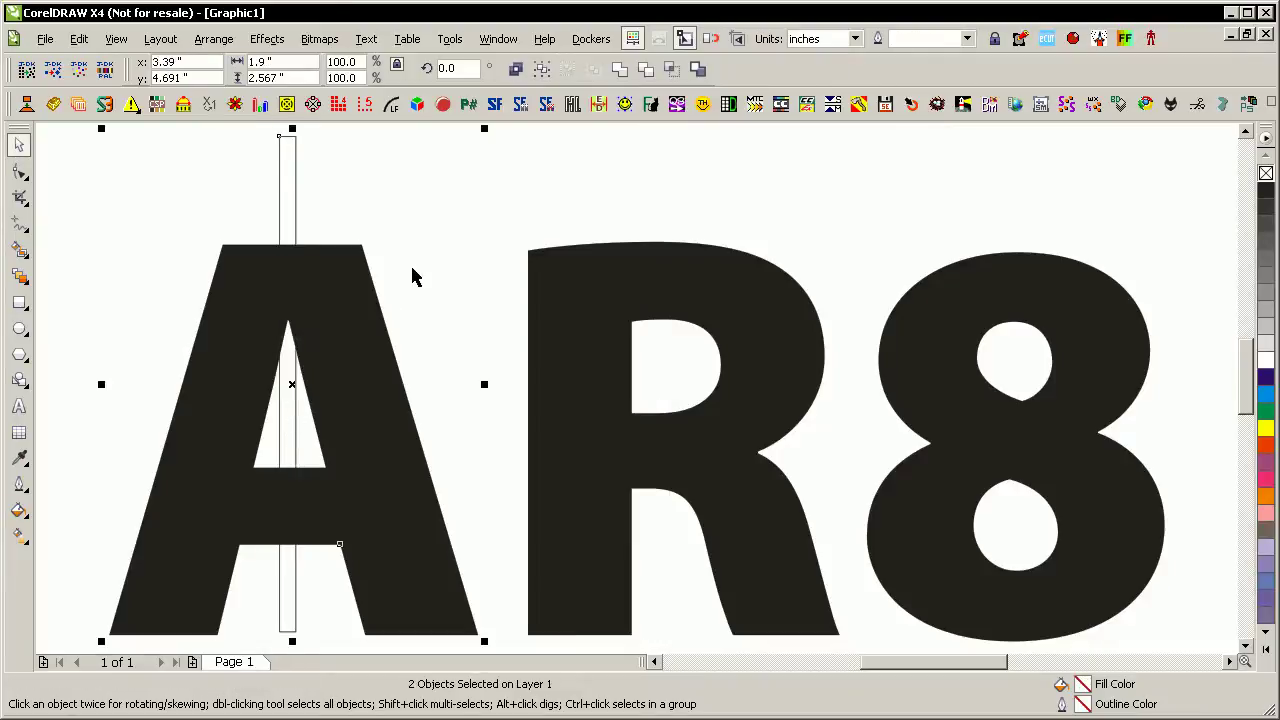
Step: Fine-tune the rectangle's position so it is centred on the peak of the A's counter, at about x 3.36 inches
drag(266, 335, 270, 340)
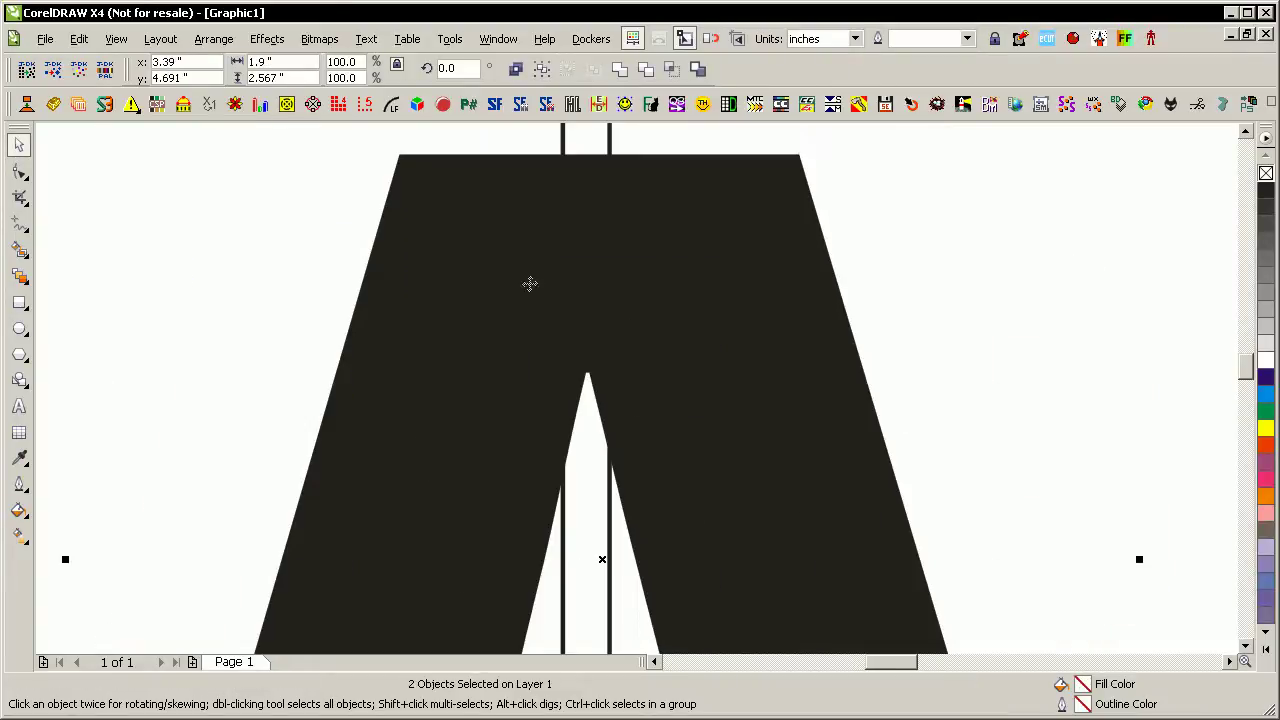
click(819, 158)
mouse_move(597, 147)
mouse_down()
mouse_move(600, 137)
mouse_move(616, 153)
mouse_up()
key(Left)
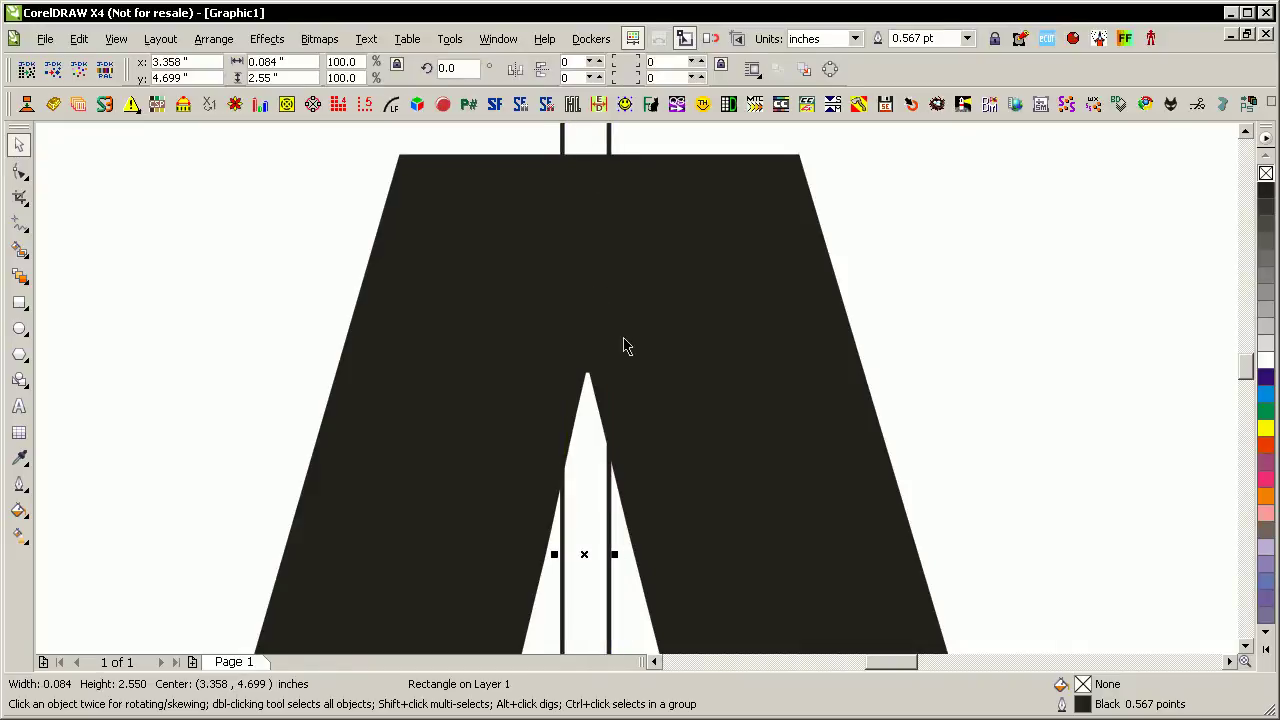
drag(591, 144, 600, 162)
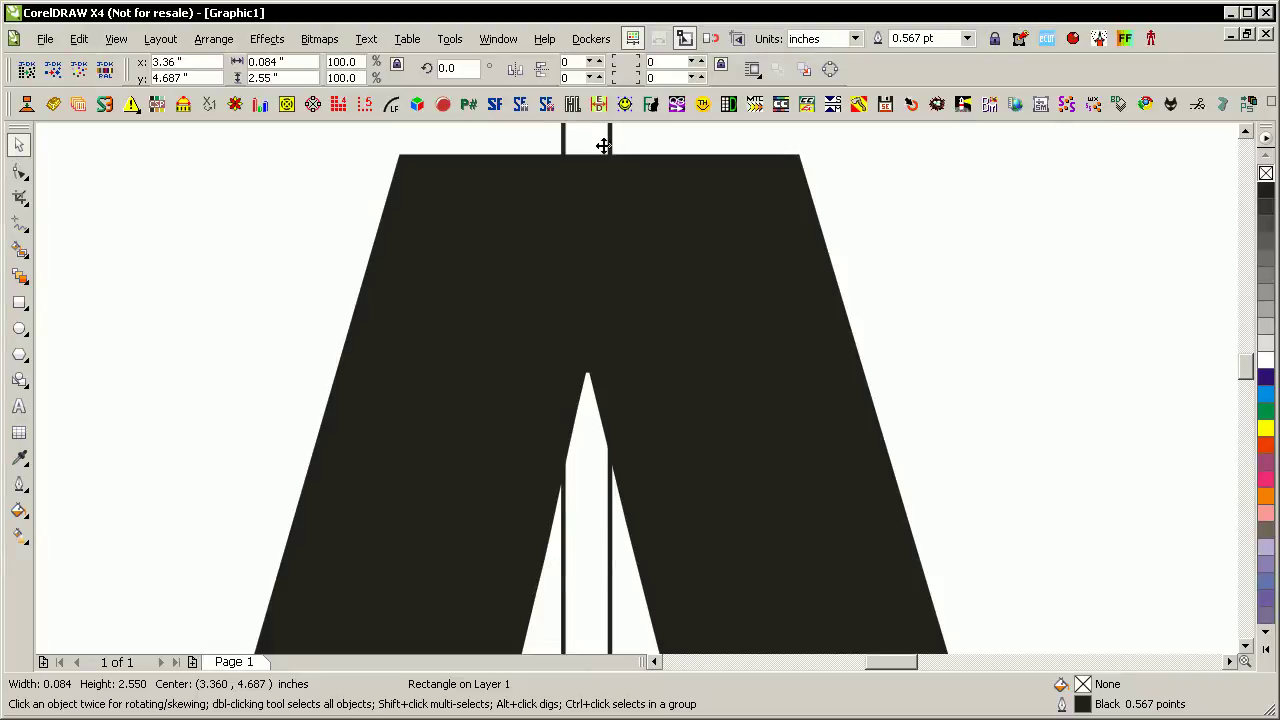
Step: Trim the A with the vertical rectangle to cut a stencil bridge through it
key(F4)
shift+click(361, 289)
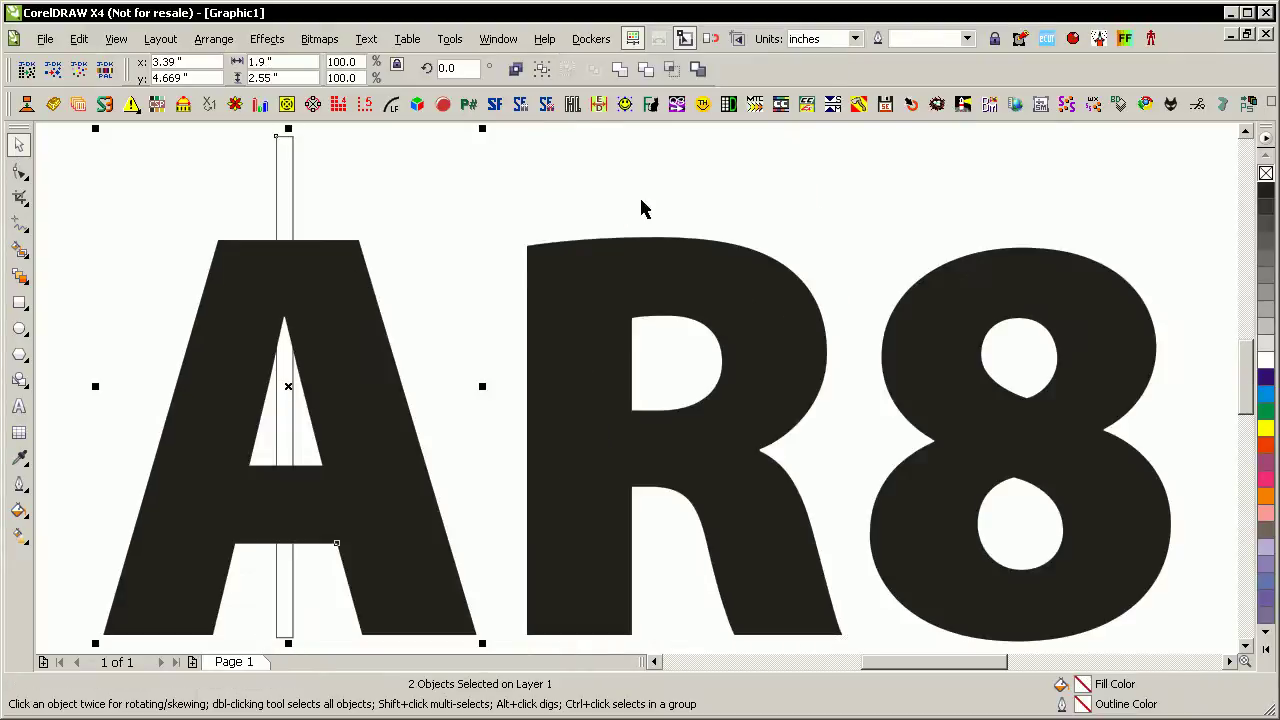
click(645, 68)
click(489, 192)
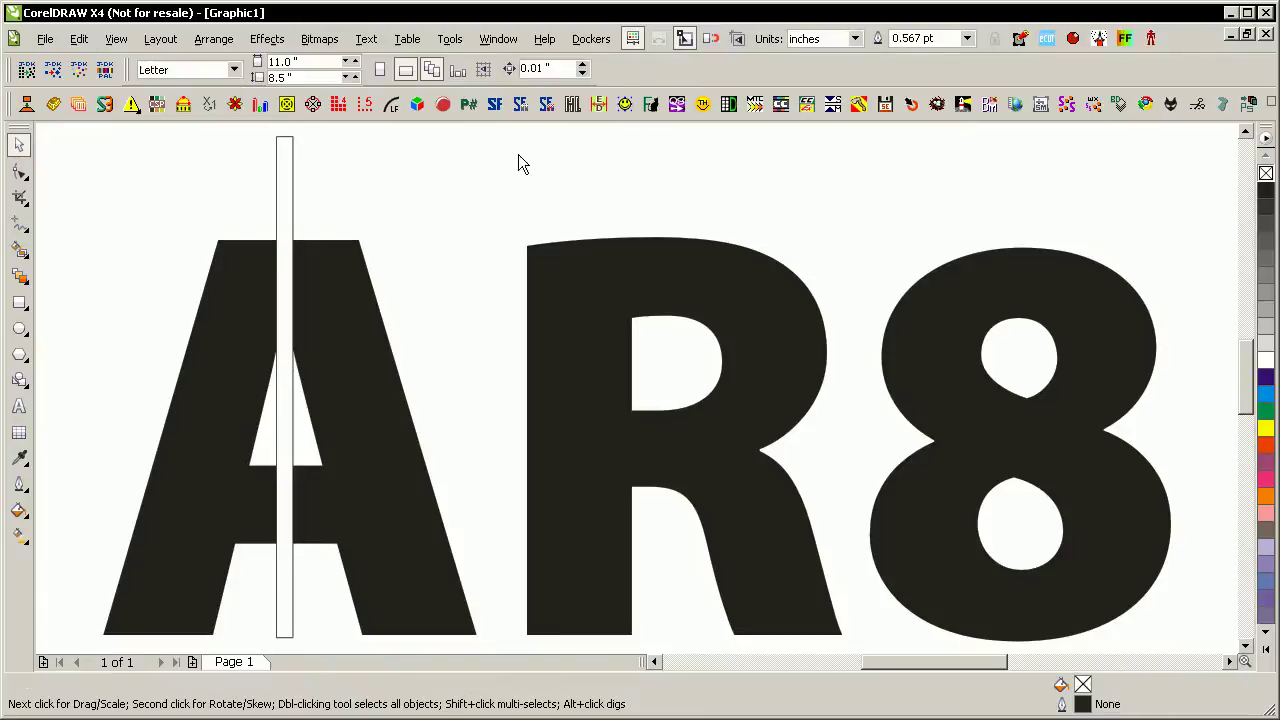
Step: Move the rectangle across the R's counter, to about x 5.3 inches, and trim the R with it
drag(291, 192, 667, 221)
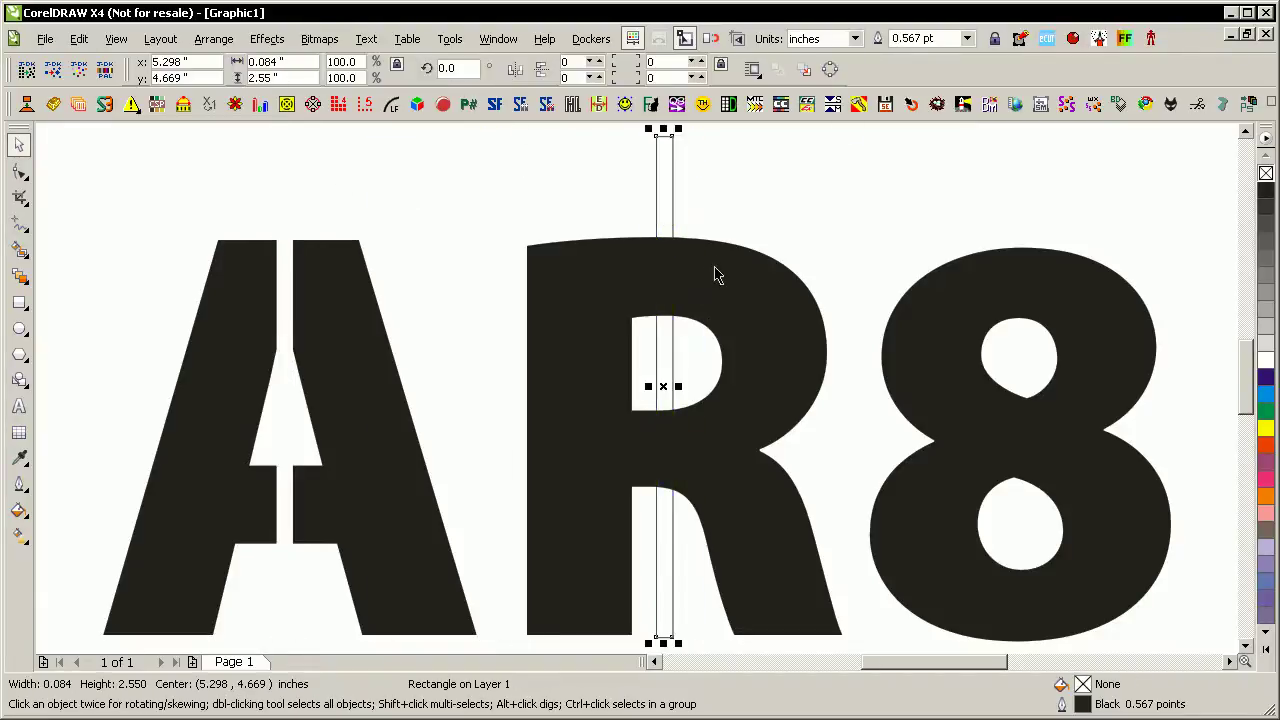
shift+click(712, 262)
click(646, 72)
click(760, 185)
Step: Move the rectangle over the counters of the 8, to about x 7.13 inches, and trim the 8 with it
drag(668, 233, 1028, 233)
shift+click(1080, 282)
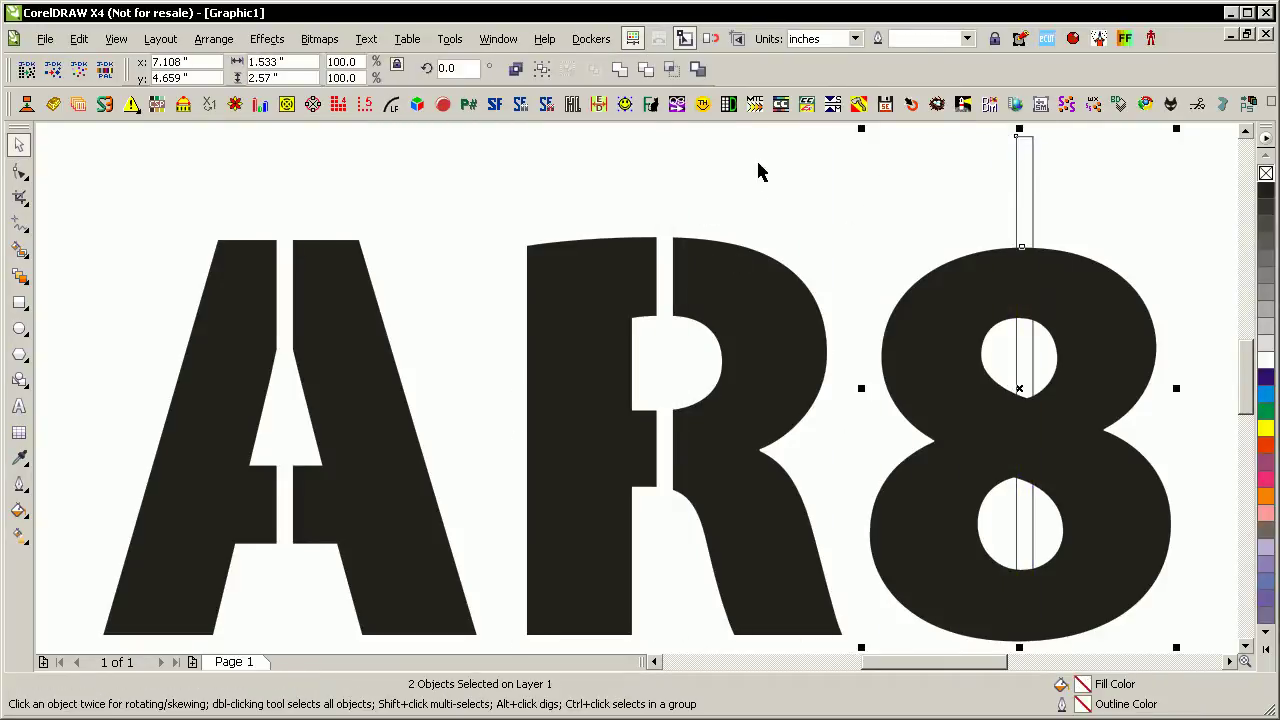
click(646, 69)
click(798, 210)
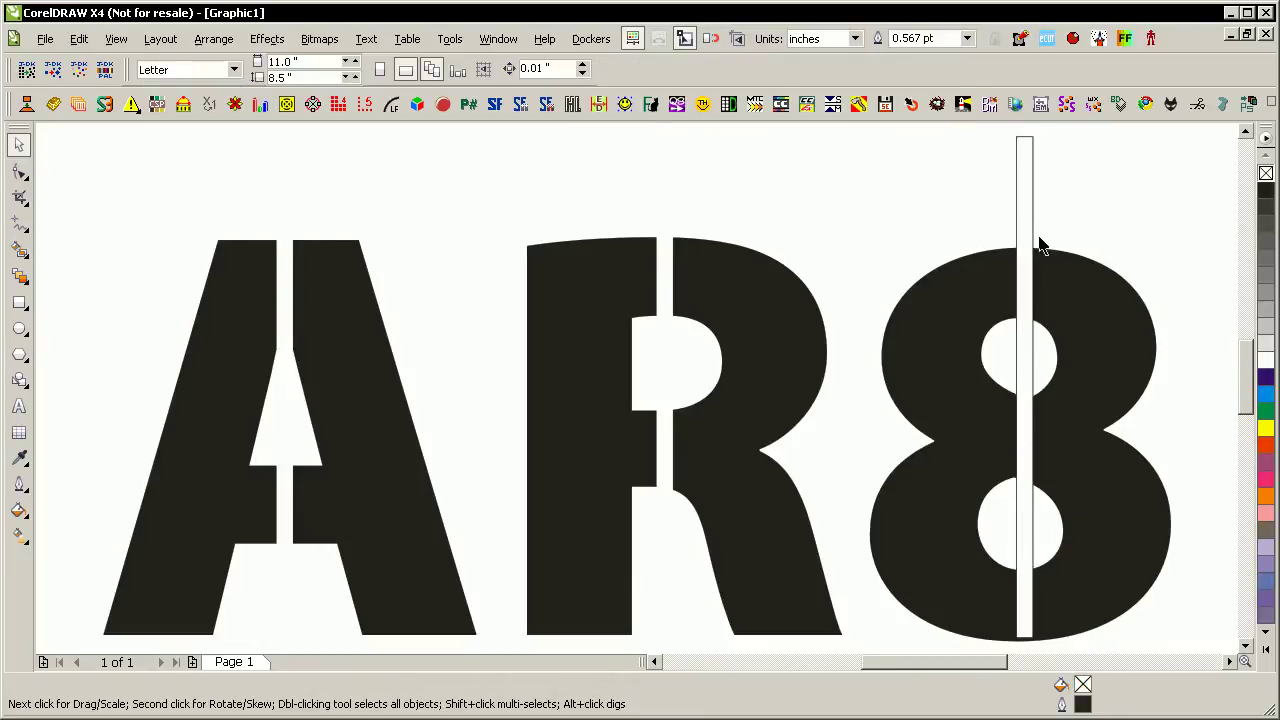
Step: Undo the trim of the 8, and try trimming it again with the rectangle selected first
key(ctrl+z)
click(746, 143)
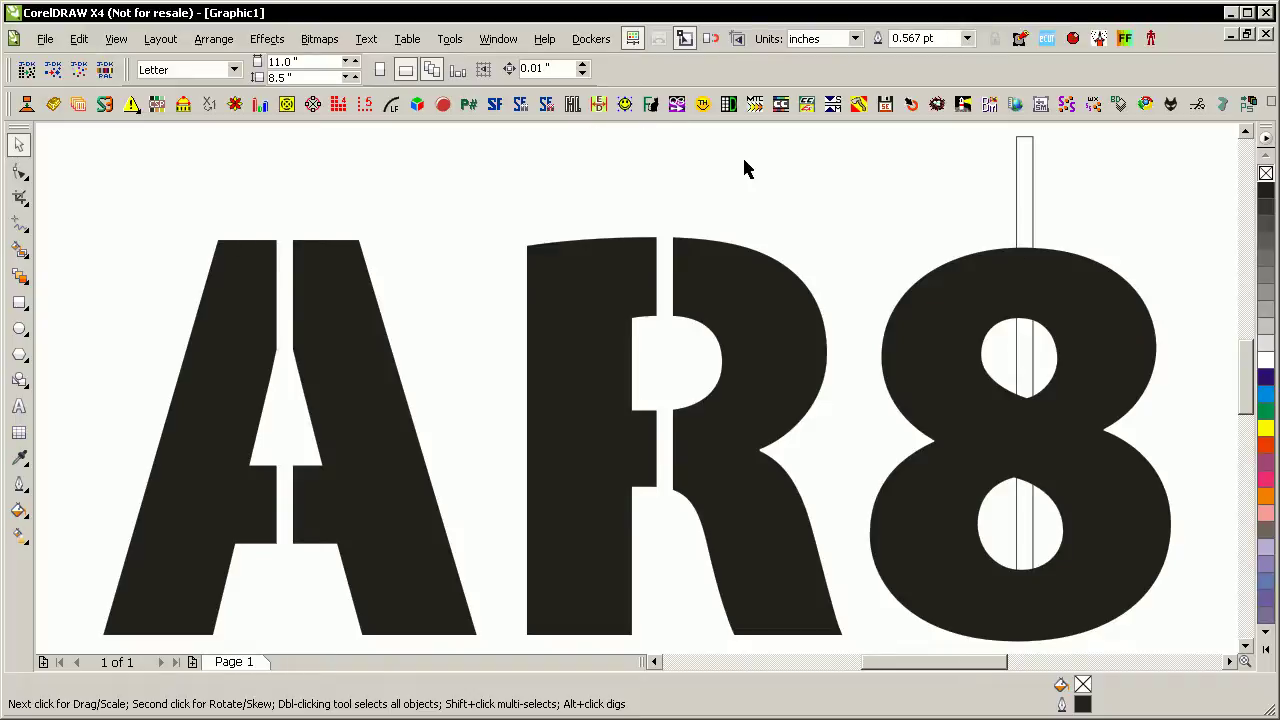
click(1020, 214)
shift+click(966, 294)
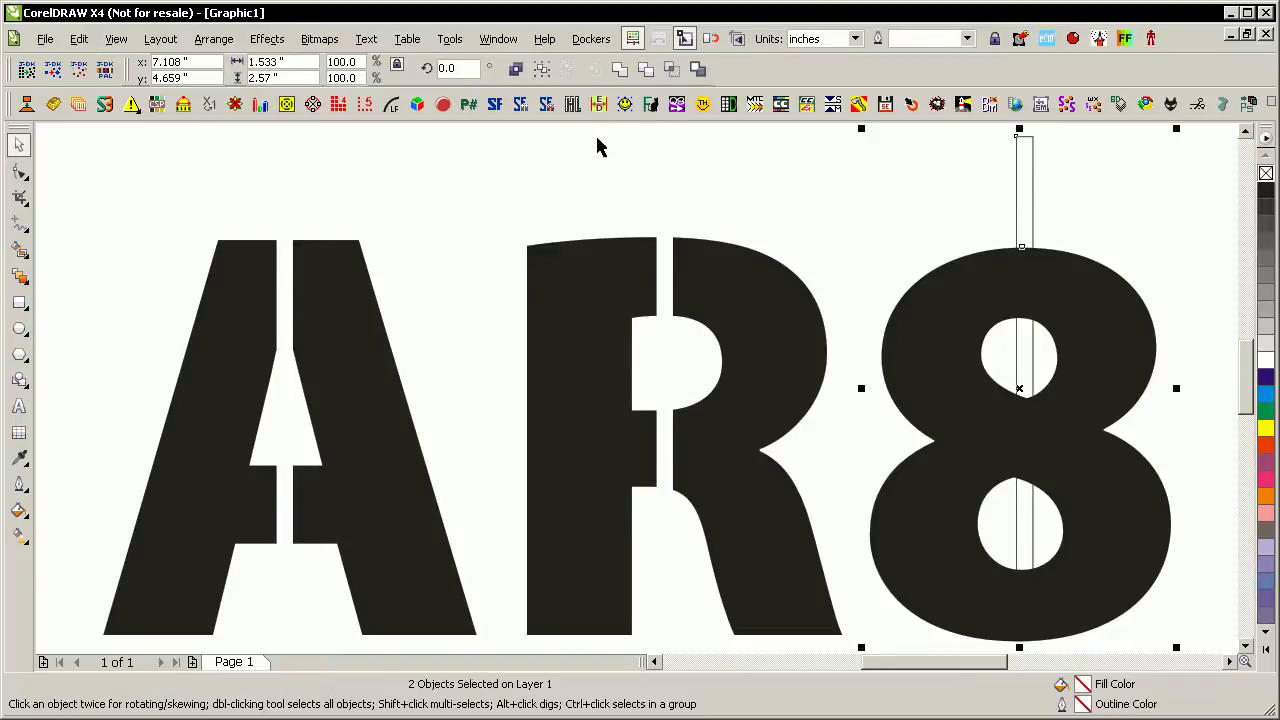
click(644, 70)
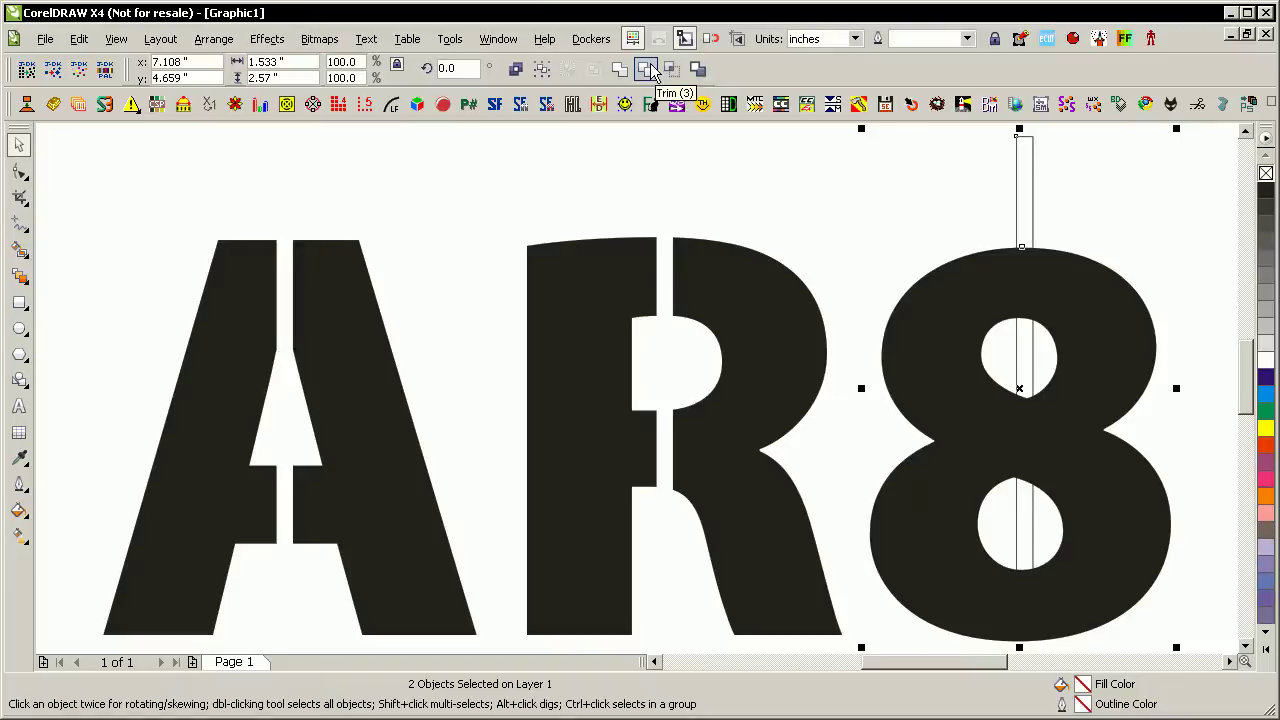
click(982, 174)
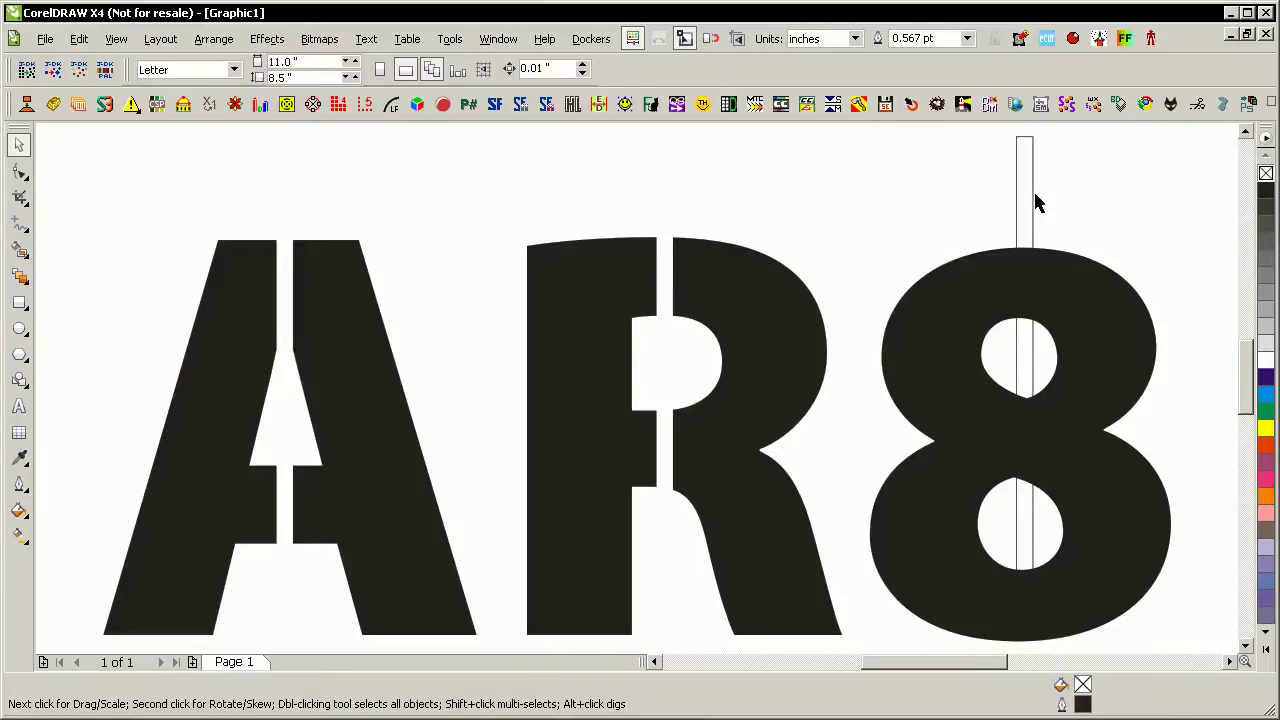
Step: Trim the 8 with the vertical rectangle and delete the rectangle
click(1033, 201)
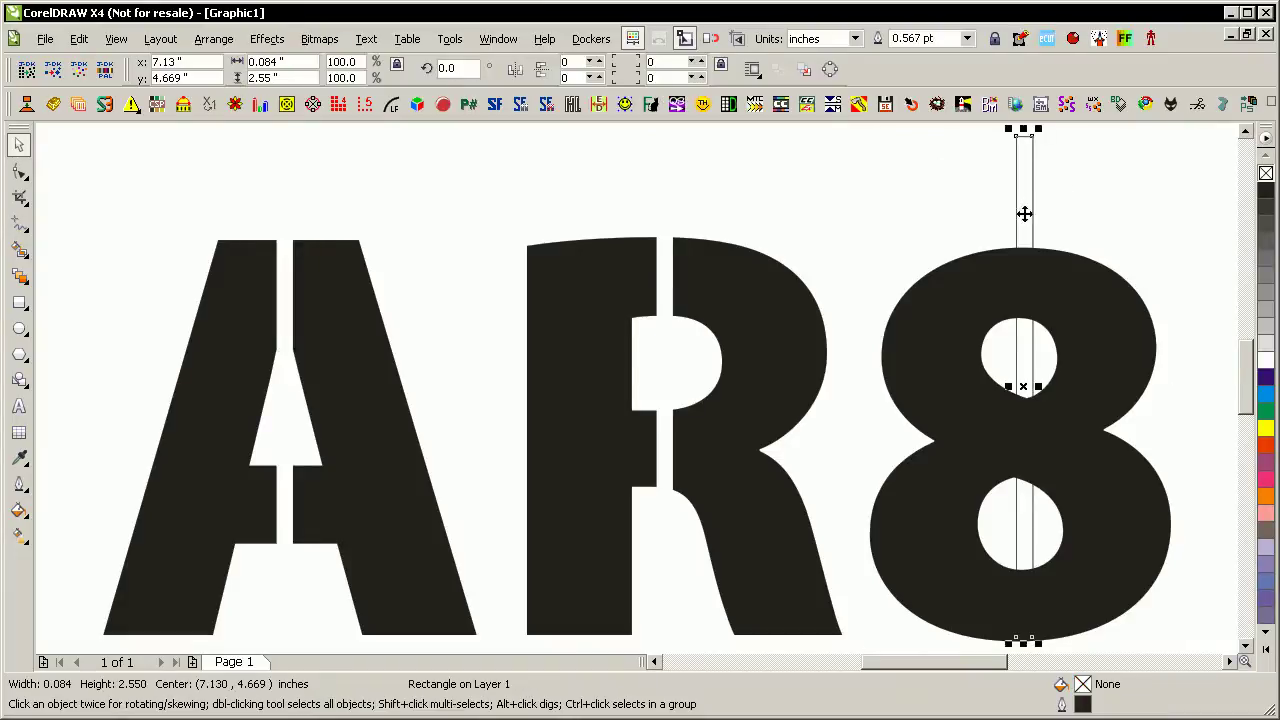
shift+click(962, 308)
key(ctrl+t)
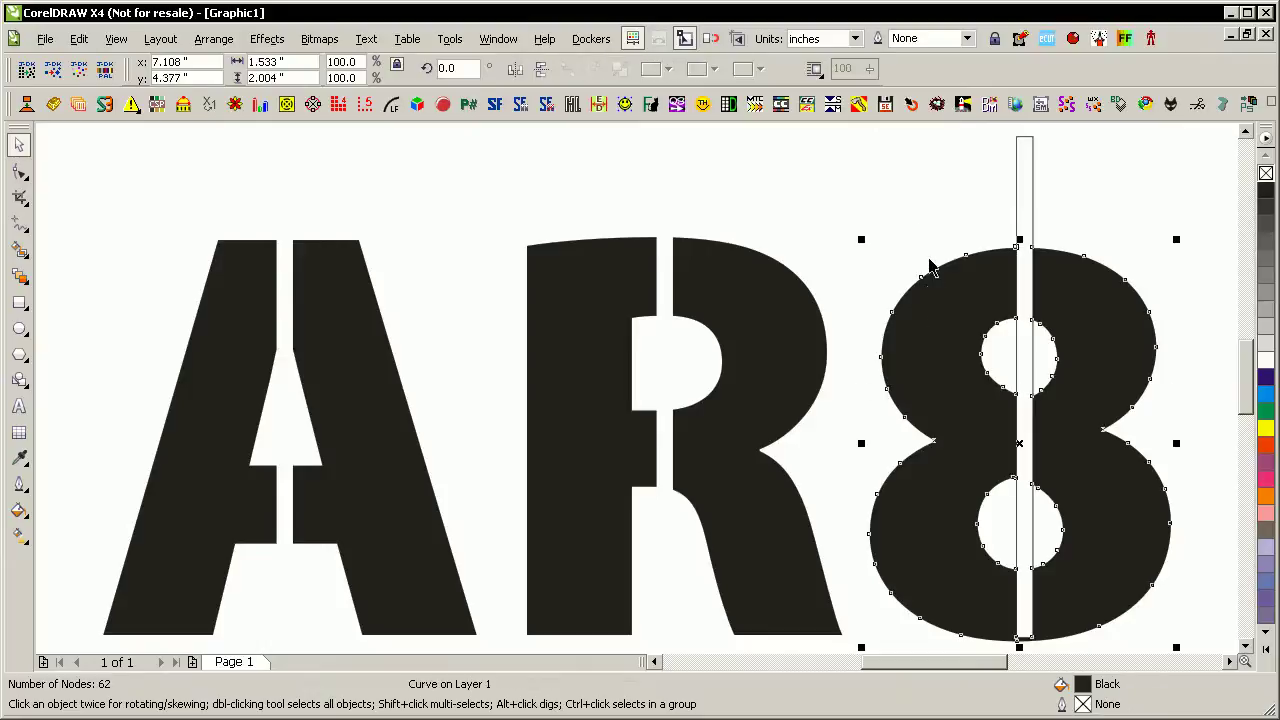
click(922, 224)
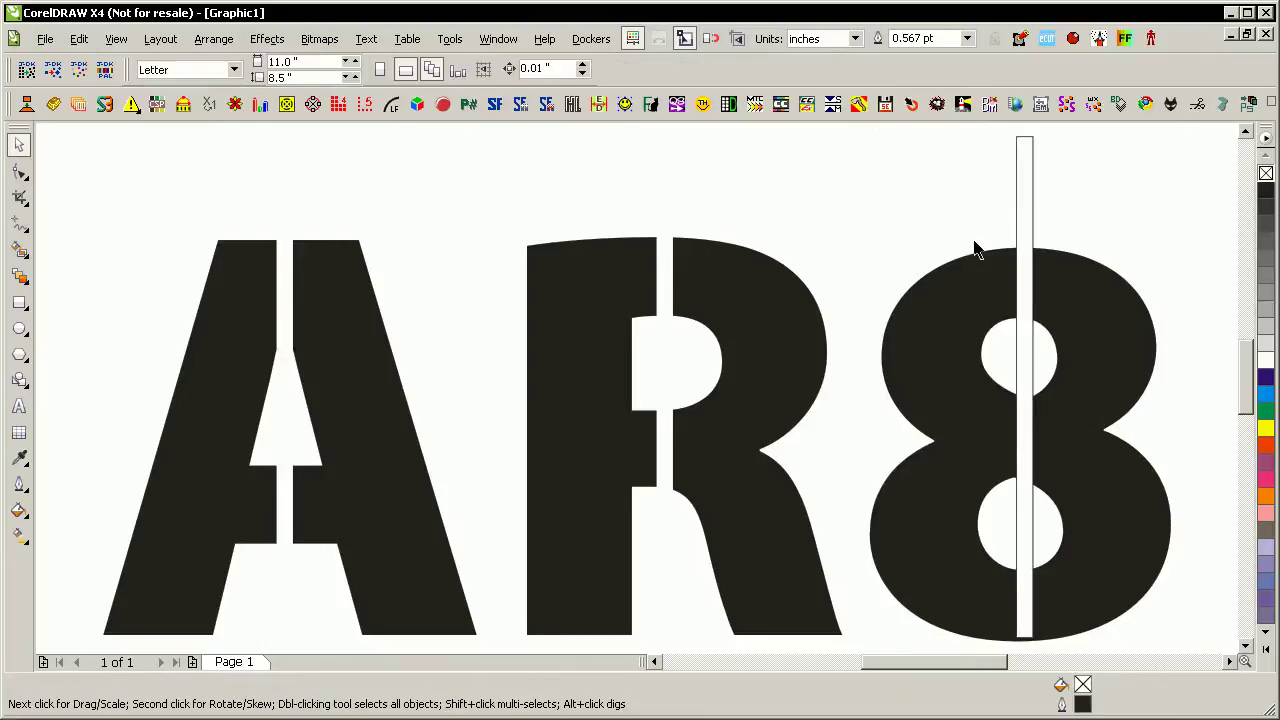
click(1025, 218)
key(Delete)
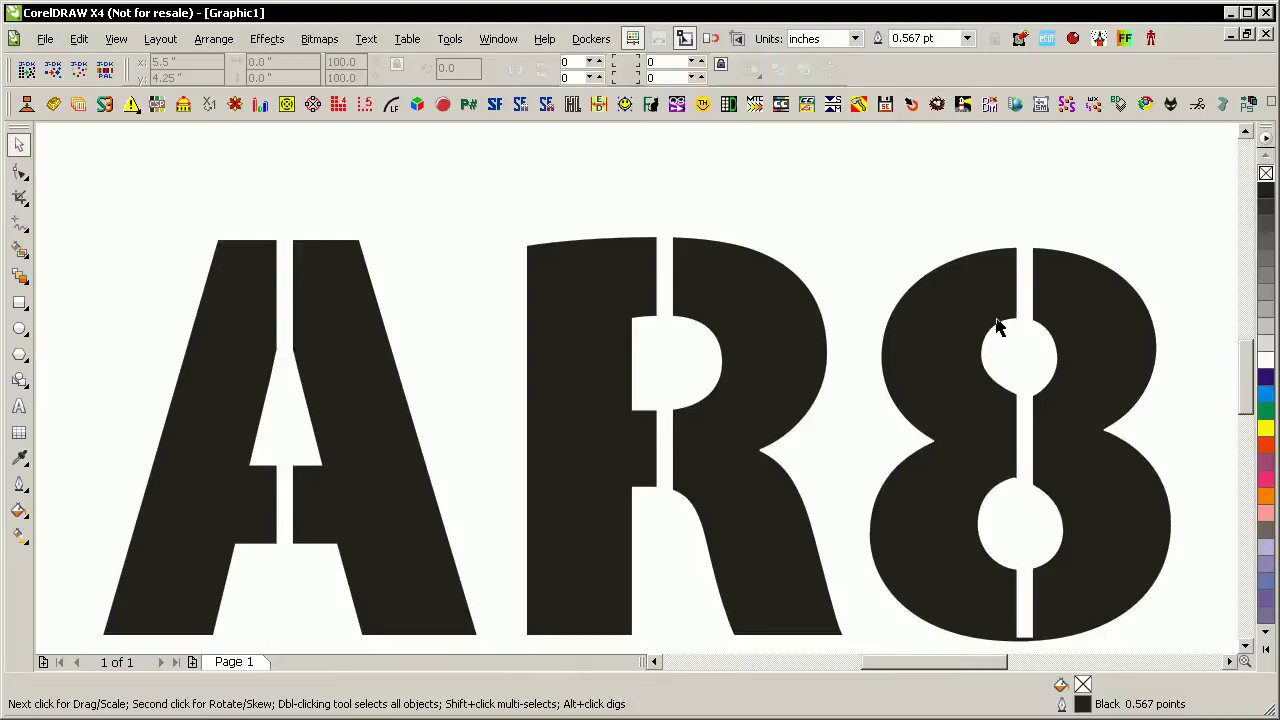
Step: Restore the deleted rectangle over the 8 and stretch it down past the character's lower edge
click(1245, 646)
click(1045, 543)
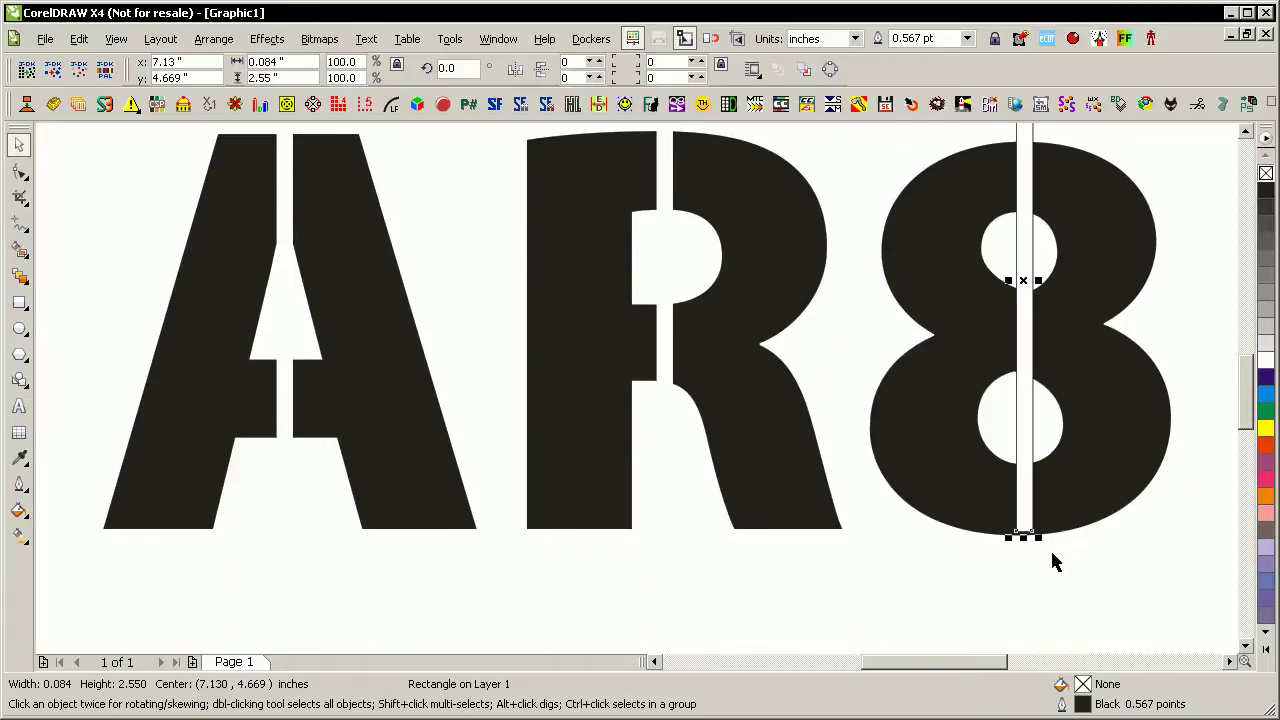
click(1049, 549)
click(1034, 545)
click(1023, 455)
click(1033, 512)
drag(1023, 537, 1023, 588)
Step: Cut through the base of the 8 with the lengthened rectangle and delete the rectangle
shift+click(1098, 464)
key(ctrl+l)
click(1017, 560)
click(1028, 566)
key(Delete)
key(F4)
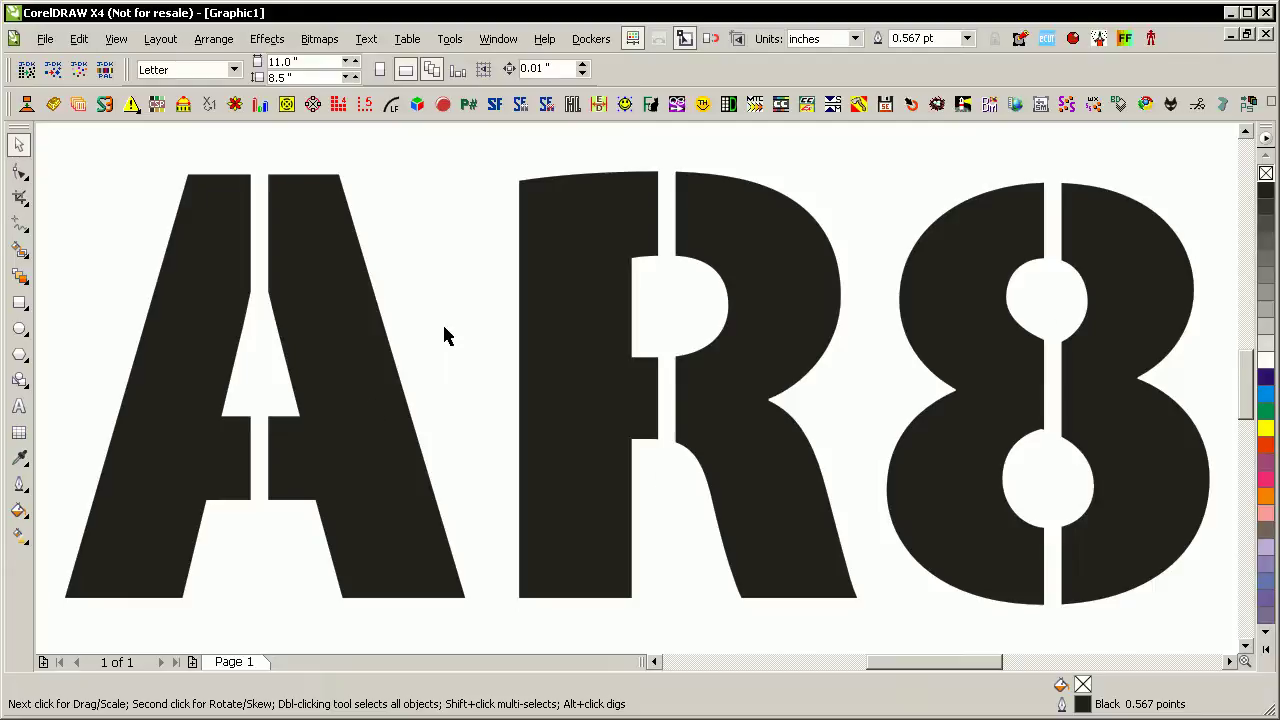
Step: Select all nodes of the A and reduce them to remove the unnecessary ones
click(376, 430)
key(F10)
key(ctrl+a)
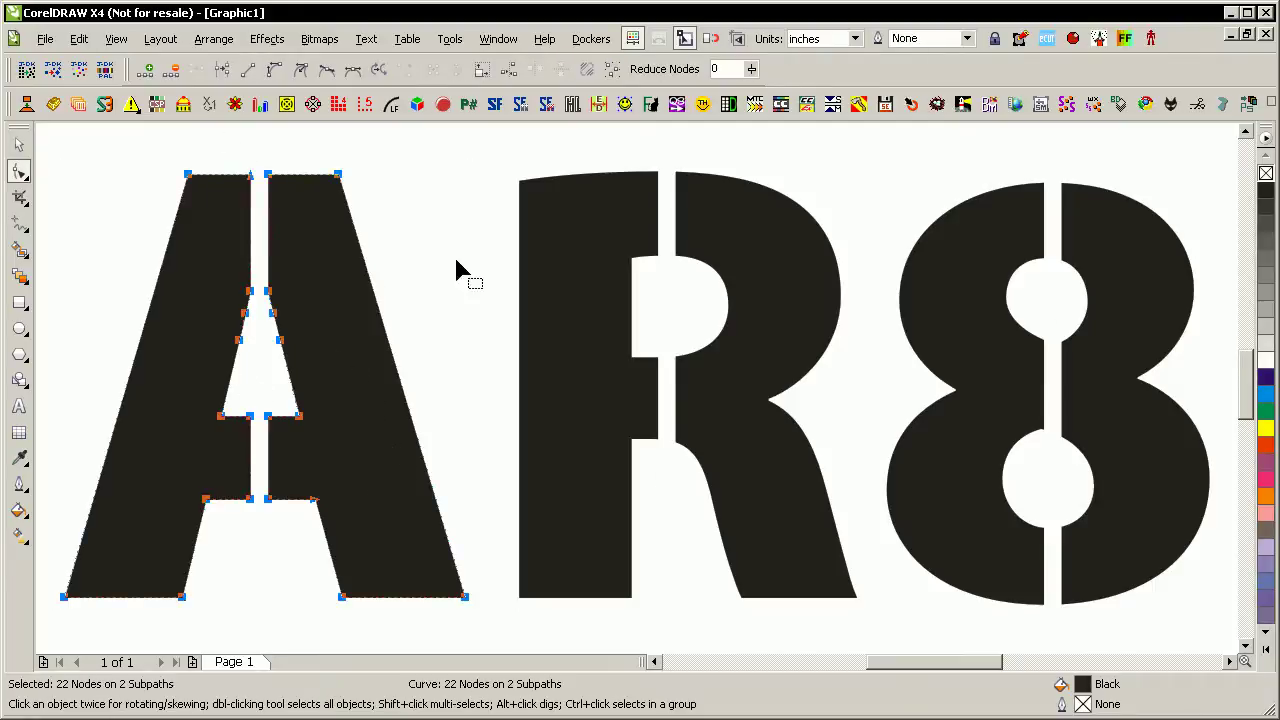
click(668, 70)
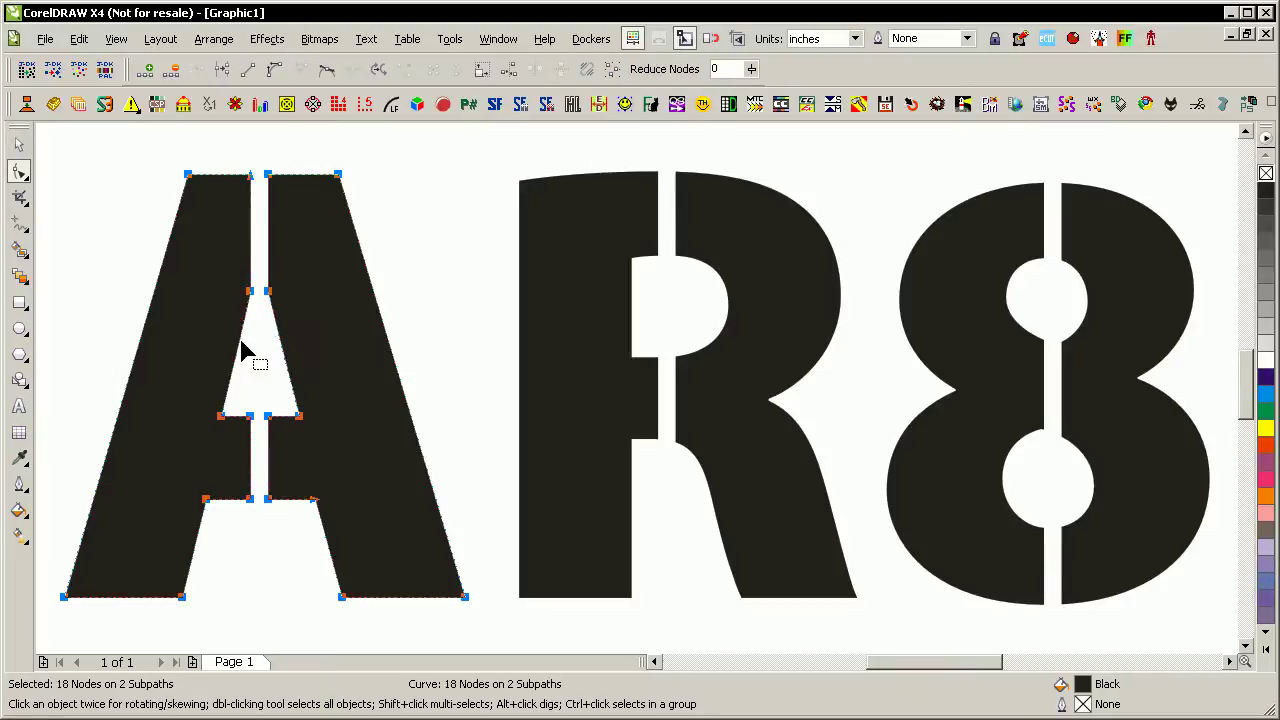
Step: Reduce the nodes across the whole R curve
click(543, 251)
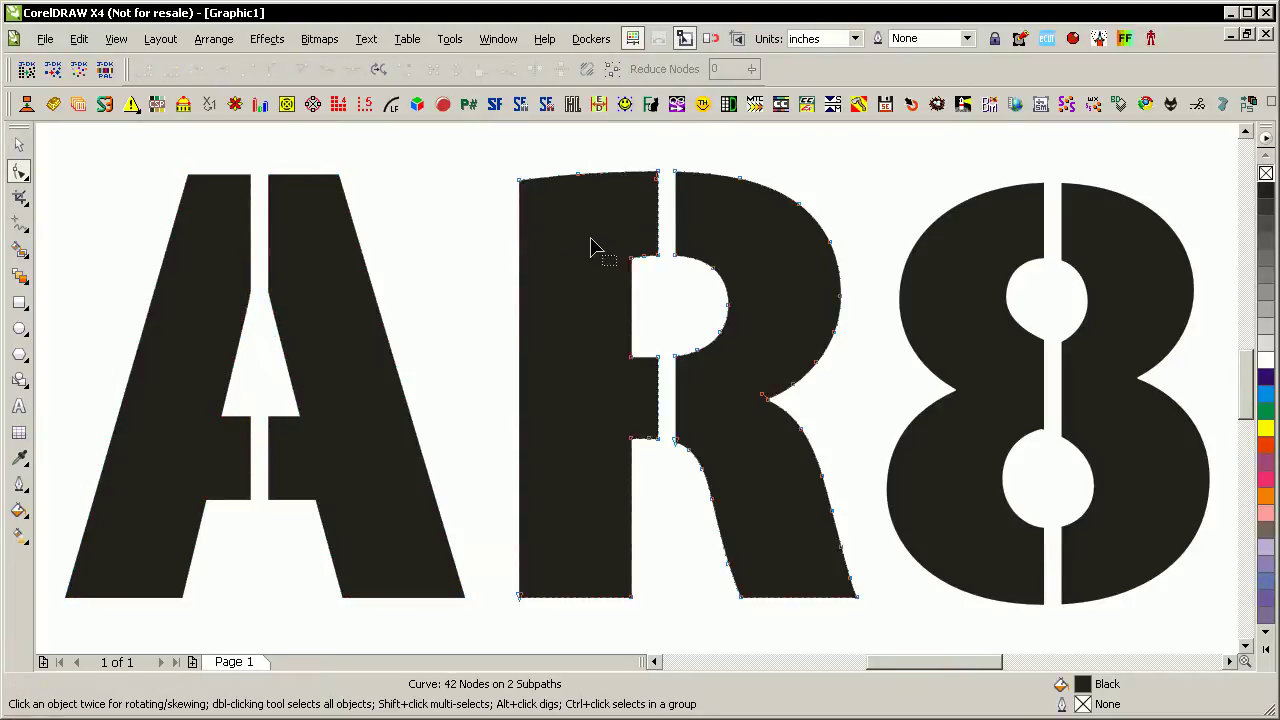
key(ctrl+a)
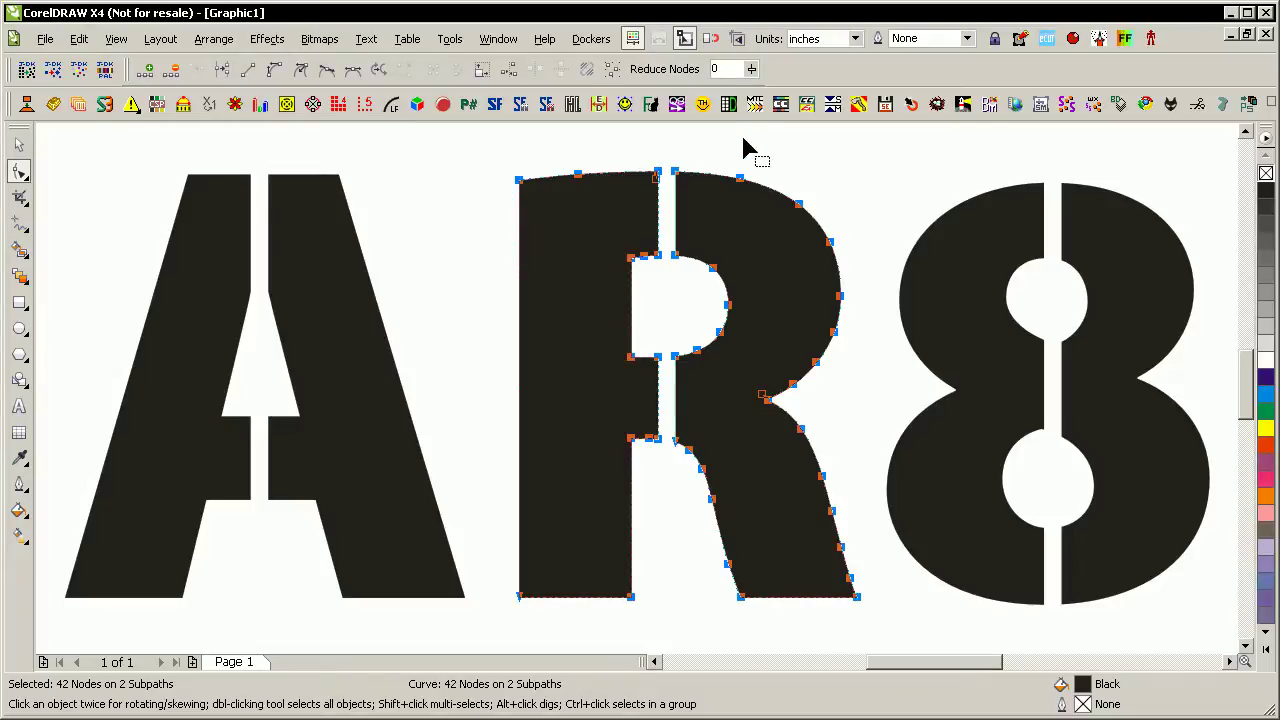
click(660, 72)
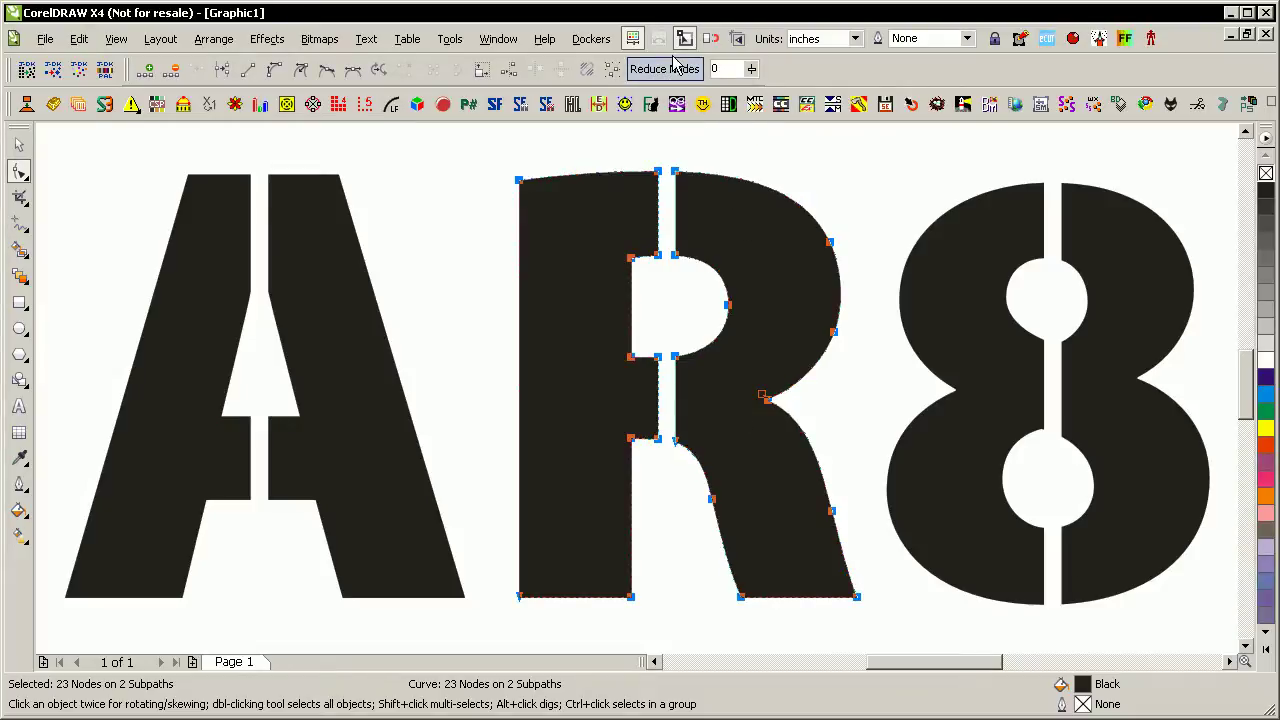
Step: Reduce the nodes across the whole 8 curve and clear the selection
click(990, 277)
key(ctrl+a)
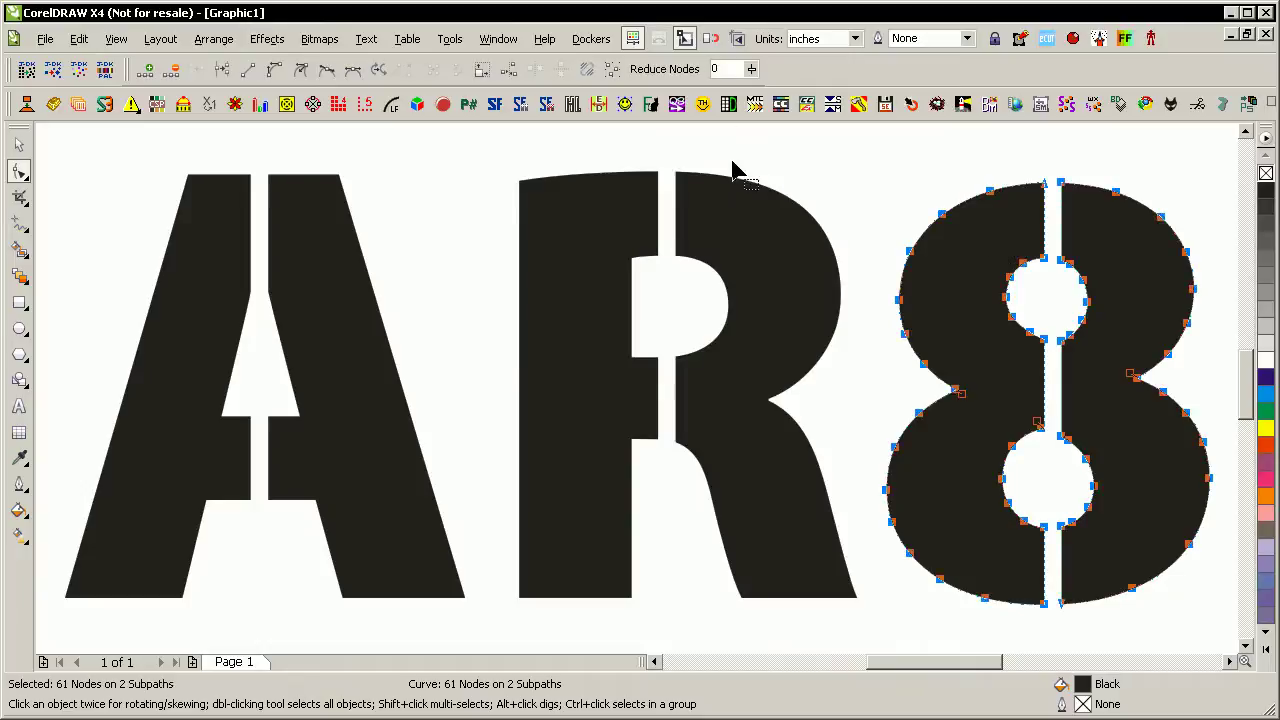
click(662, 70)
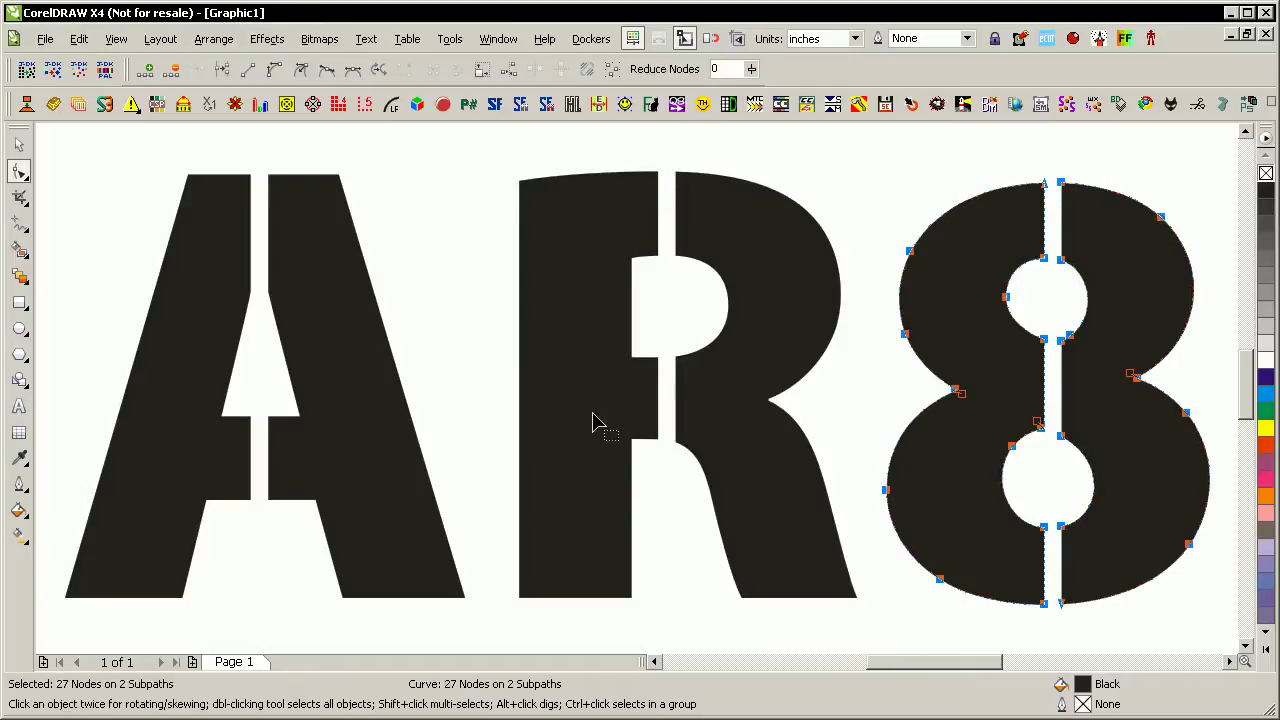
key(space)
click(822, 178)
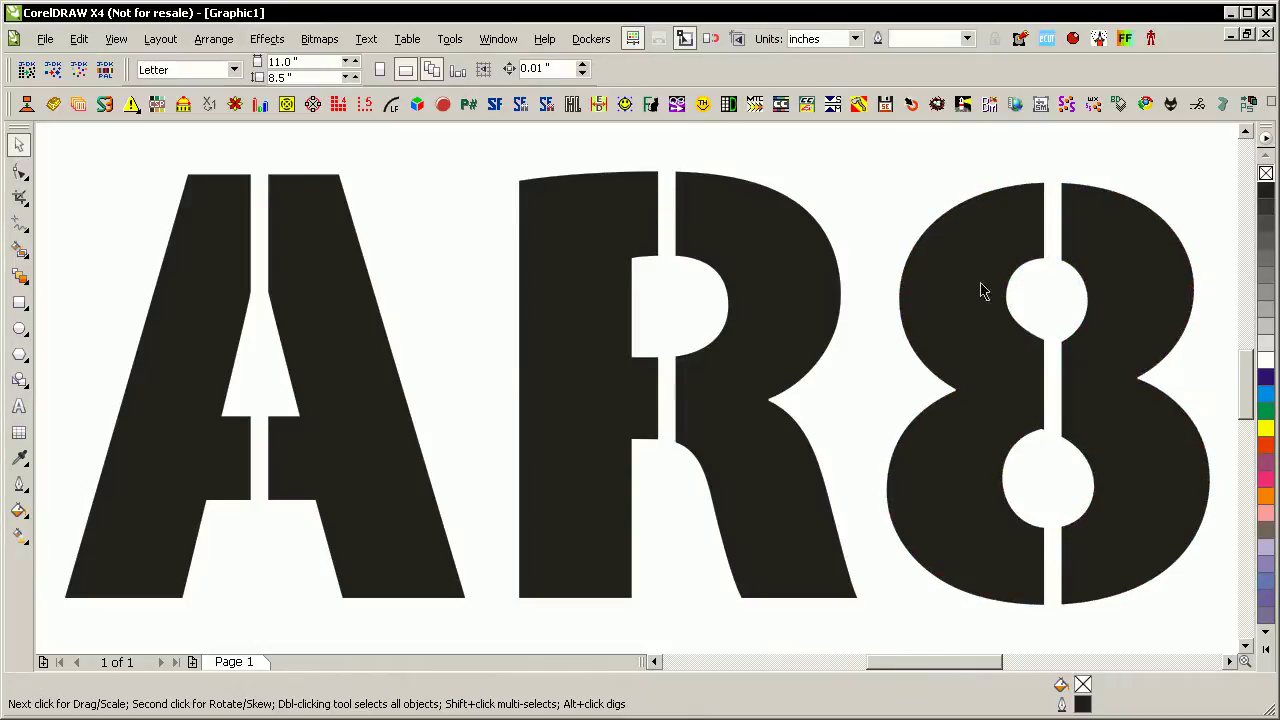
Step: Run the liveFillet macro on the 8 with the Fillet type, set the increment to .01 and save the settings
click(1034, 228)
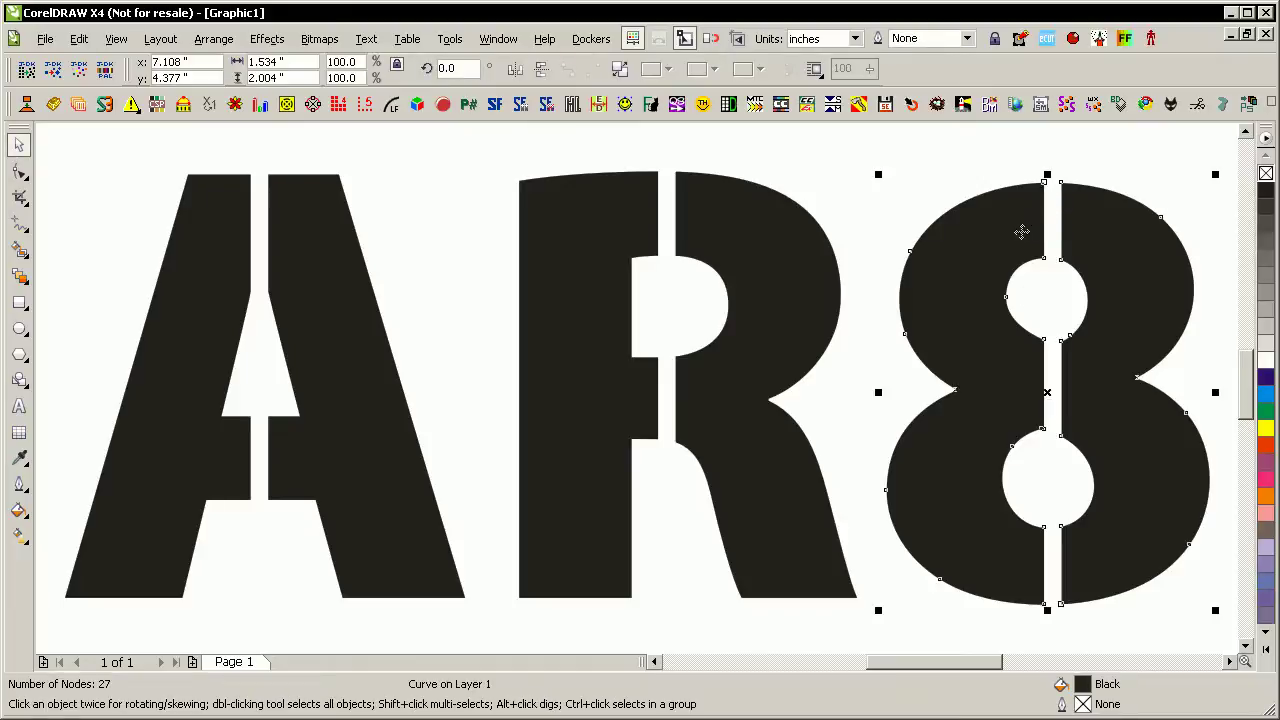
click(390, 104)
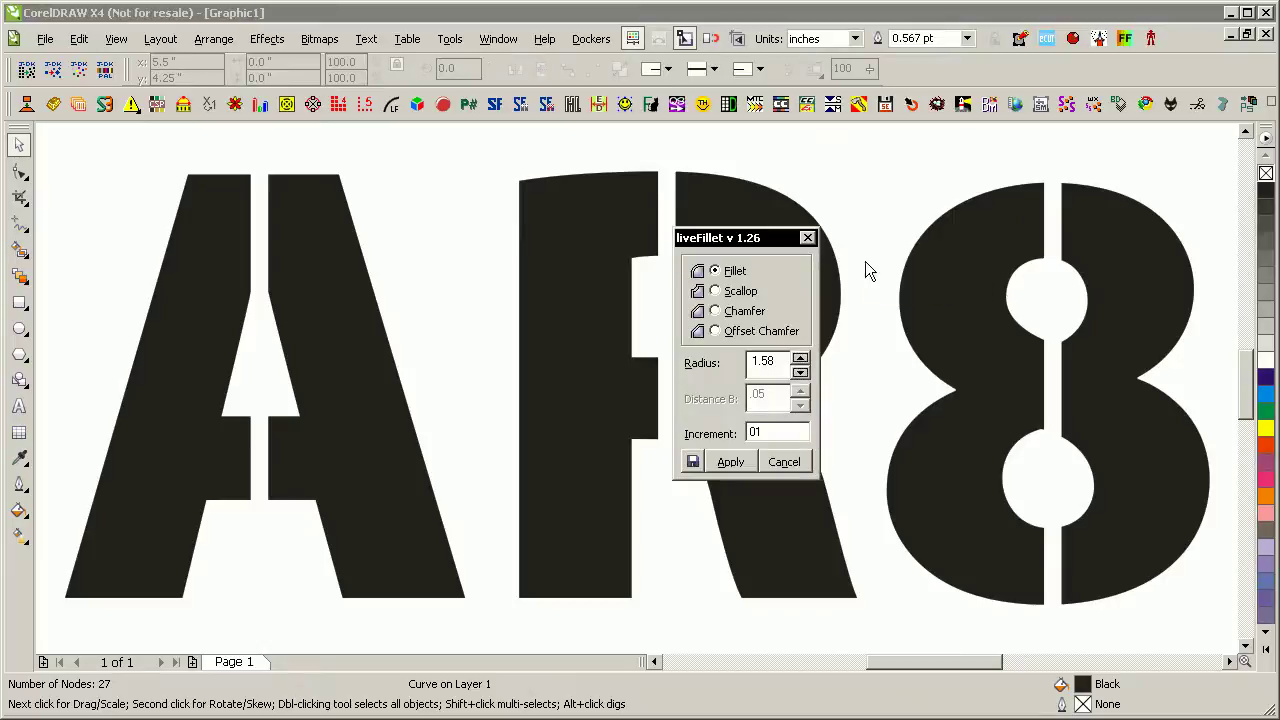
click(735, 468)
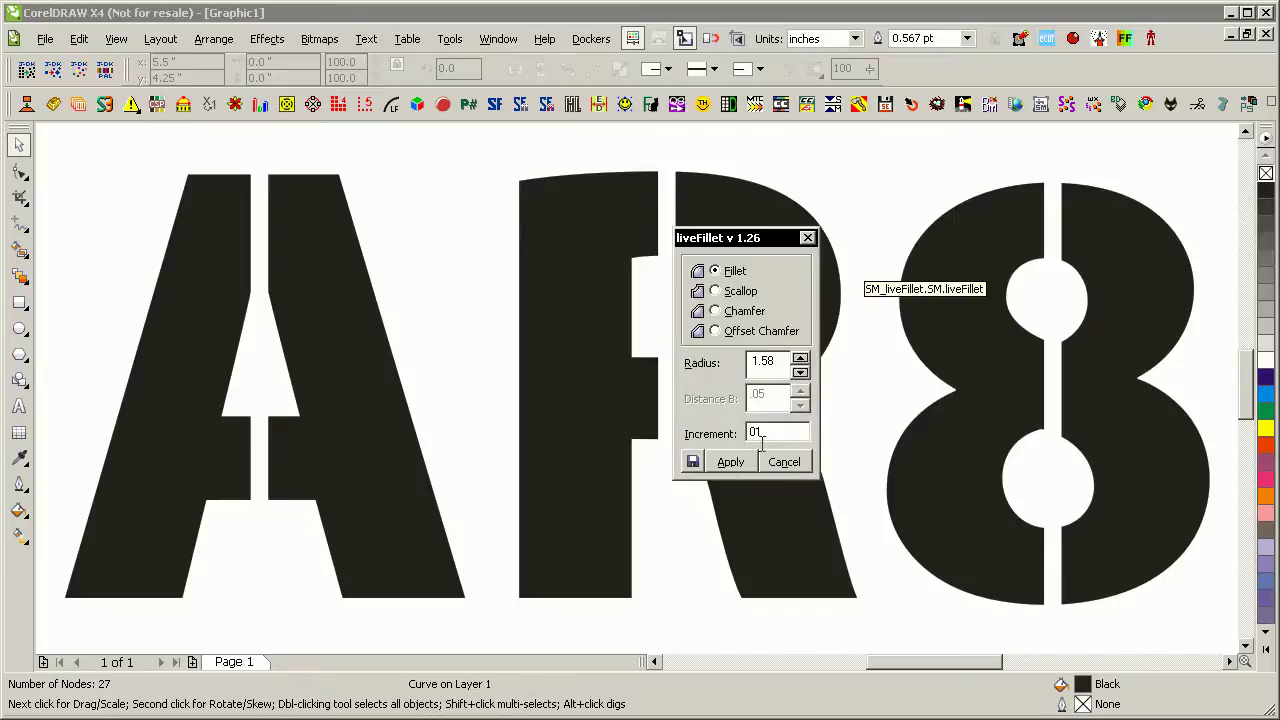
click(801, 357)
click(802, 356)
click(800, 372)
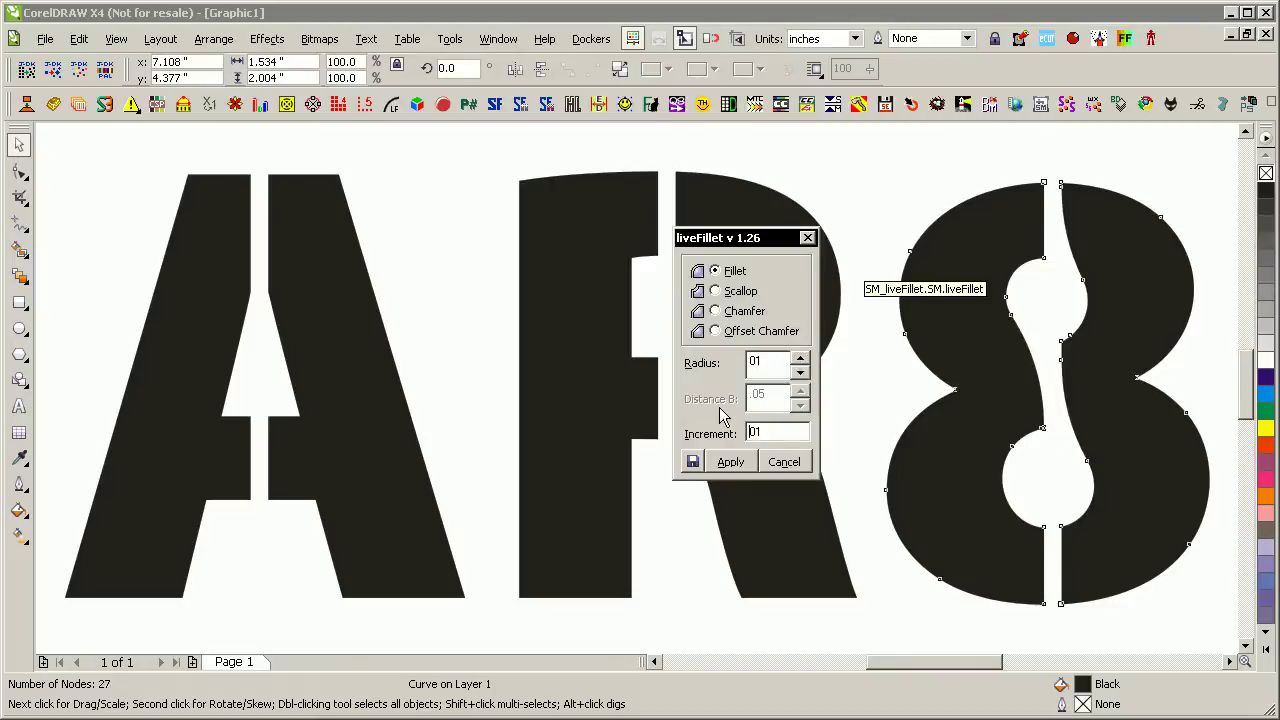
click(692, 462)
Step: Round the corners of the 8 with a fillet radius of .04 inches
click(802, 373)
click(802, 374)
click(802, 373)
click(802, 373)
click(802, 373)
click(802, 373)
click(802, 373)
click(802, 373)
click(802, 373)
click(802, 374)
click(802, 373)
click(802, 373)
click(802, 373)
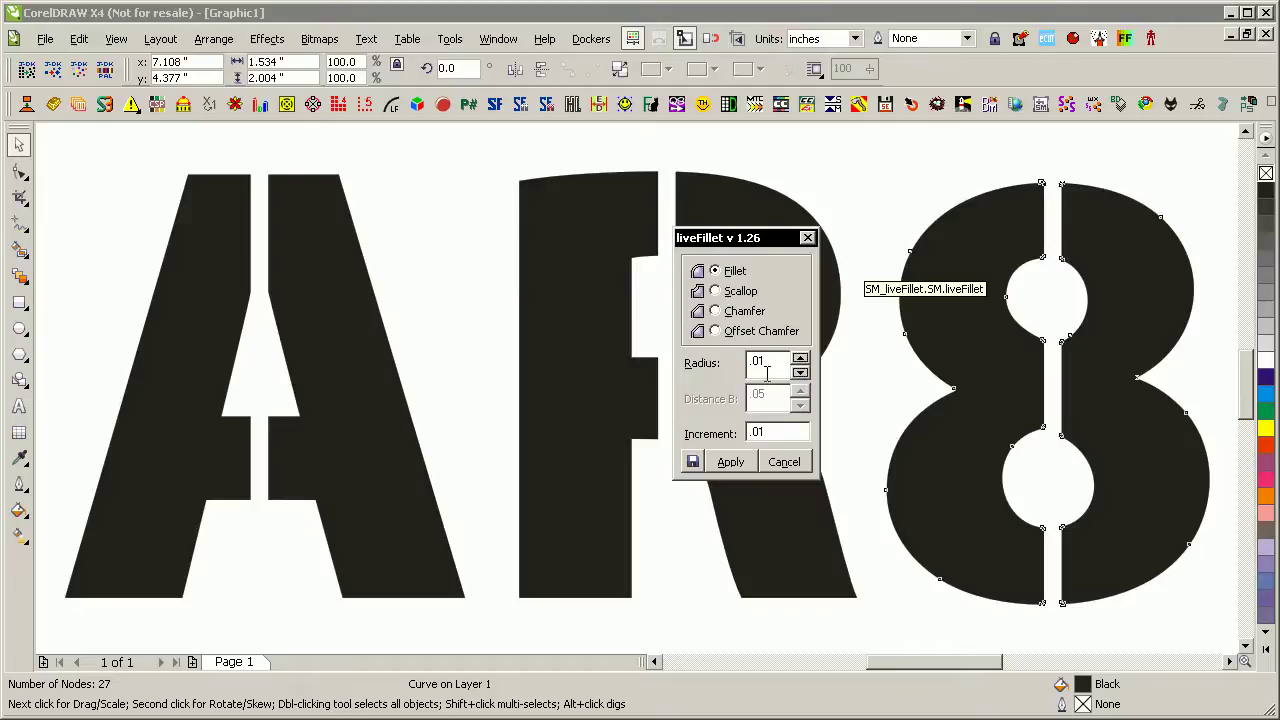
click(801, 359)
click(801, 359)
click(801, 359)
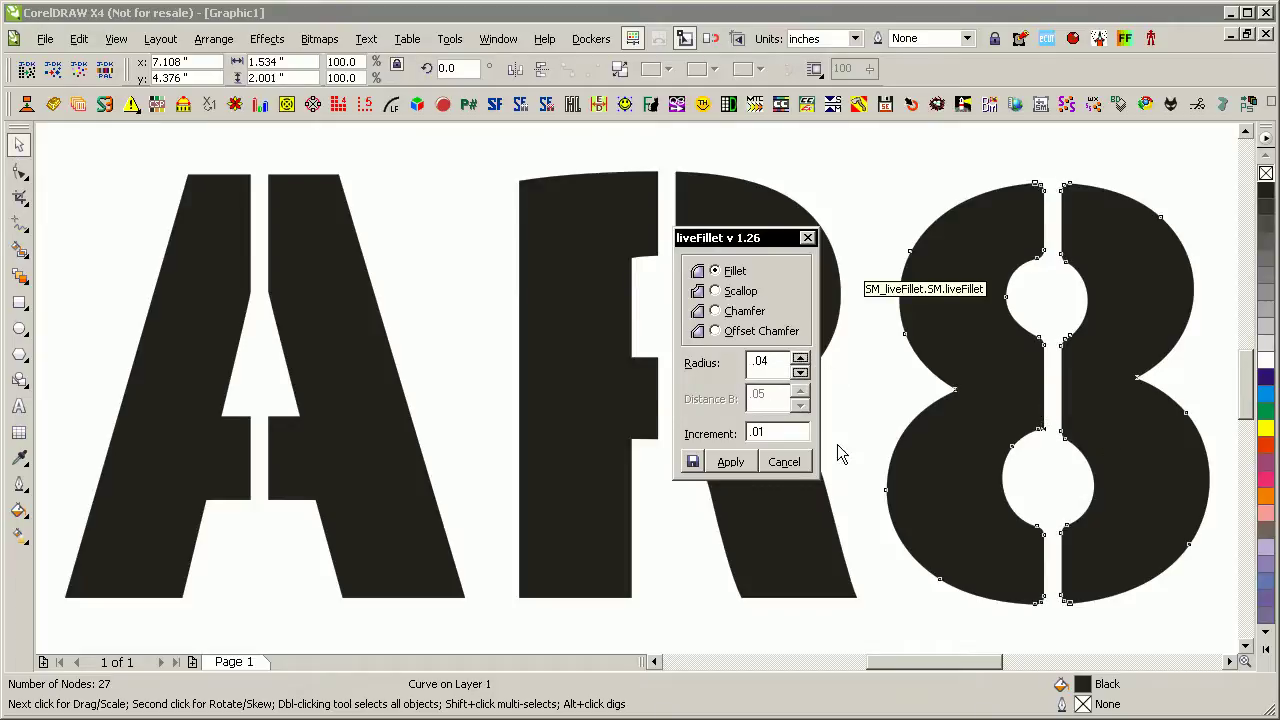
click(746, 463)
Step: Round the corners of the R with liveFillet, using a fillet radius of .03 inches
click(771, 278)
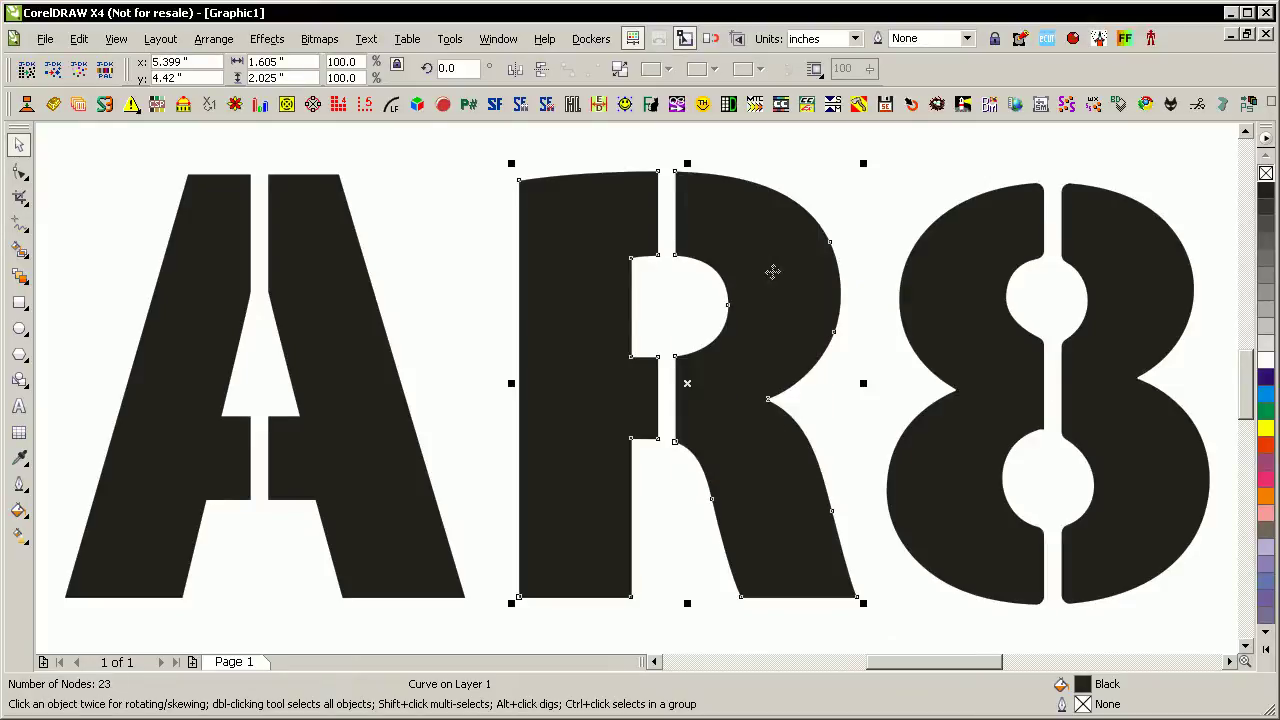
click(391, 104)
drag(750, 236, 345, 266)
click(401, 401)
click(401, 401)
click(401, 401)
drag(401, 401, 401, 408)
click(401, 386)
click(401, 386)
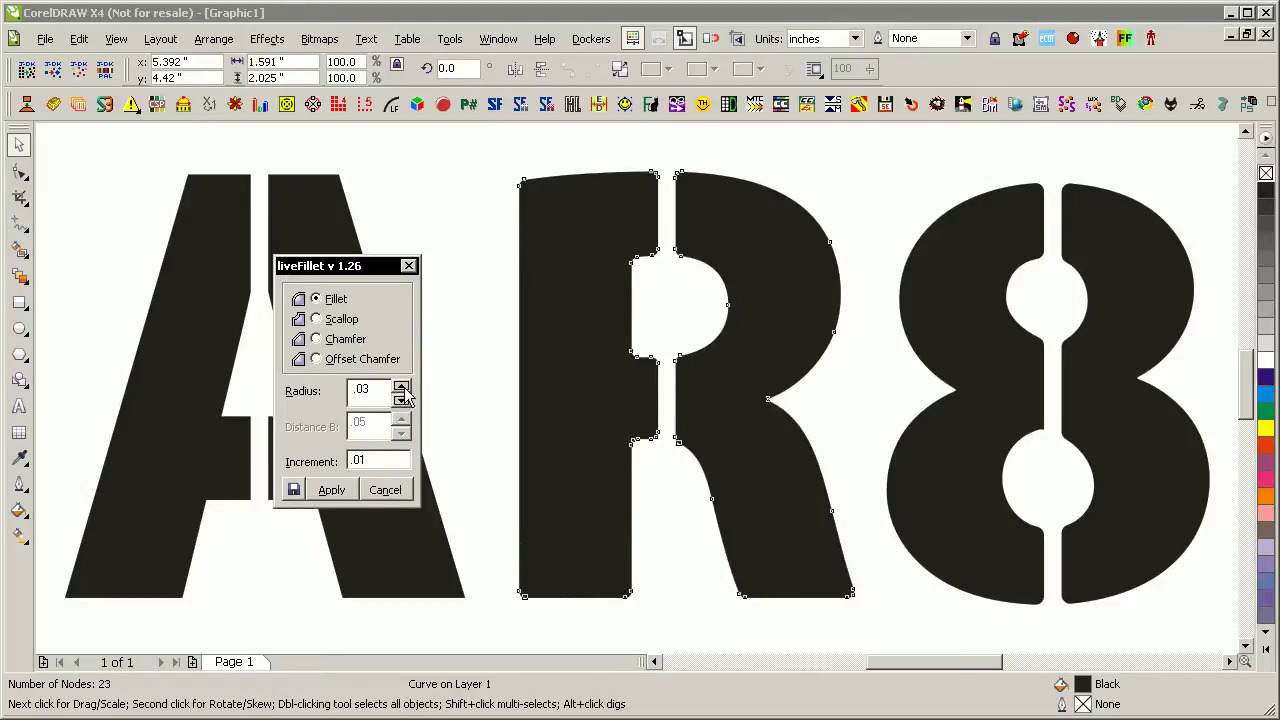
click(333, 490)
Step: Round the corners of the A with liveFillet at a radius of .03 inches, and clear the selection
click(365, 465)
click(390, 108)
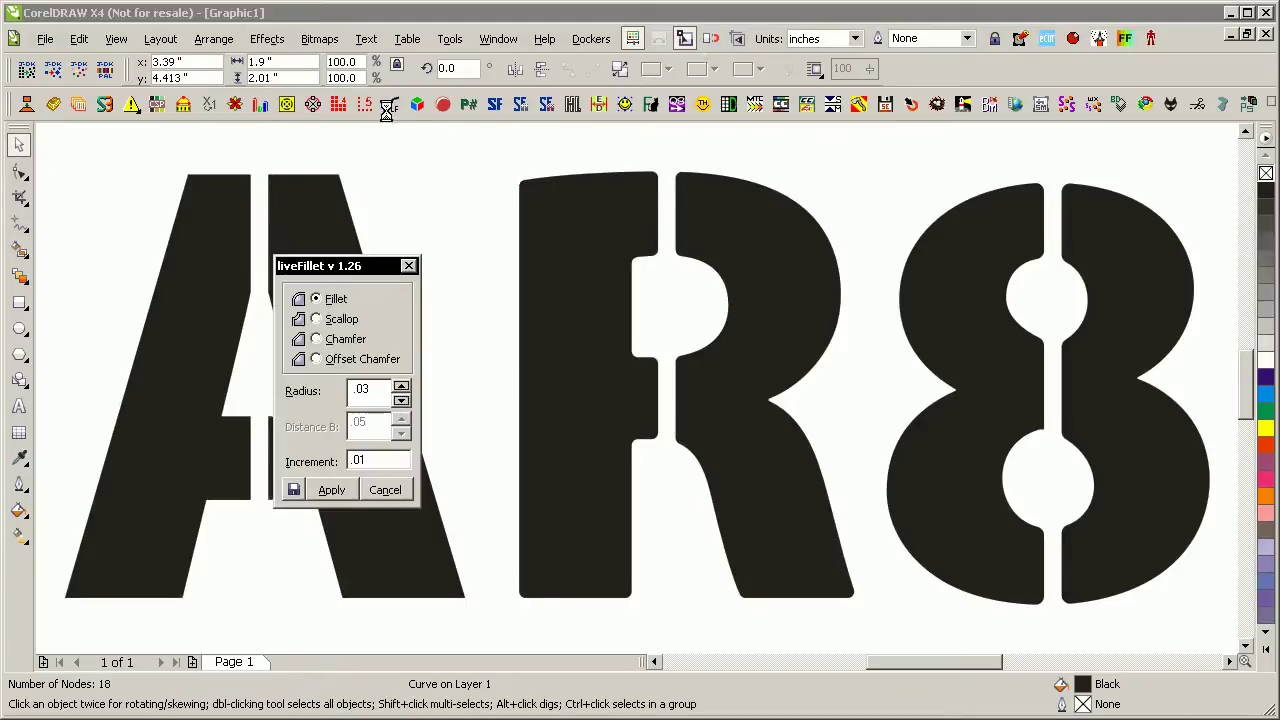
click(338, 492)
click(440, 318)
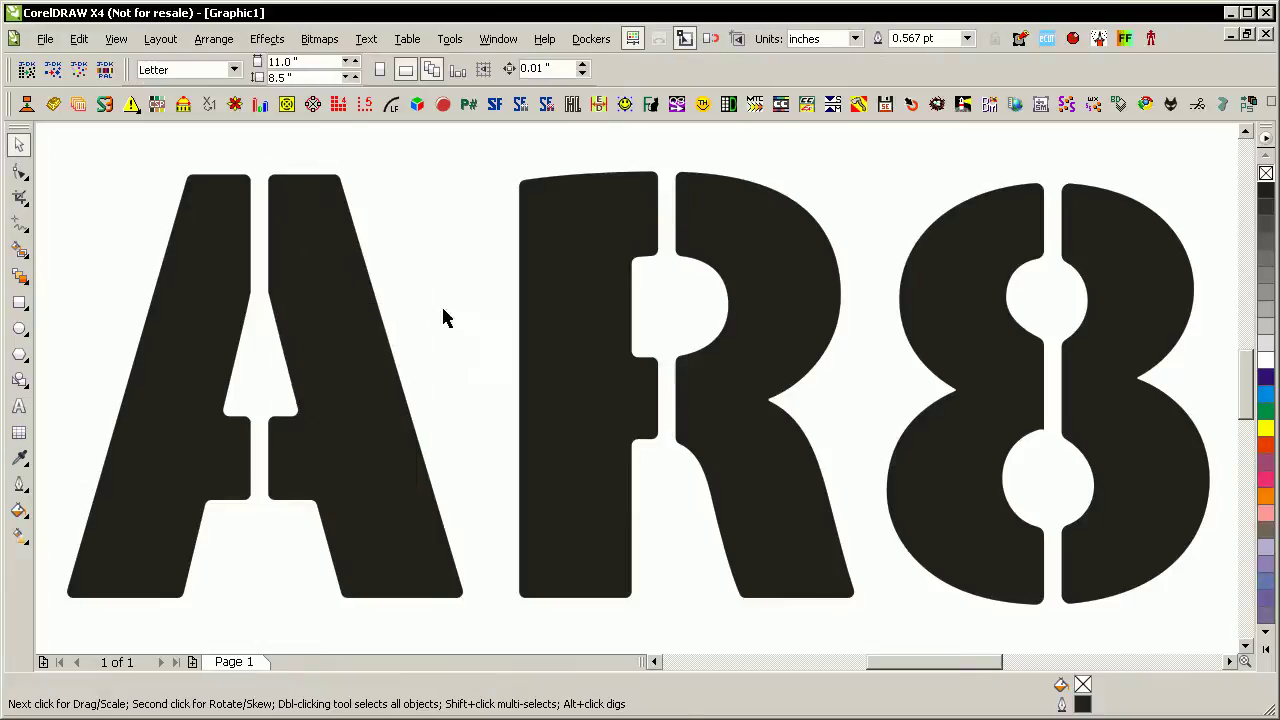